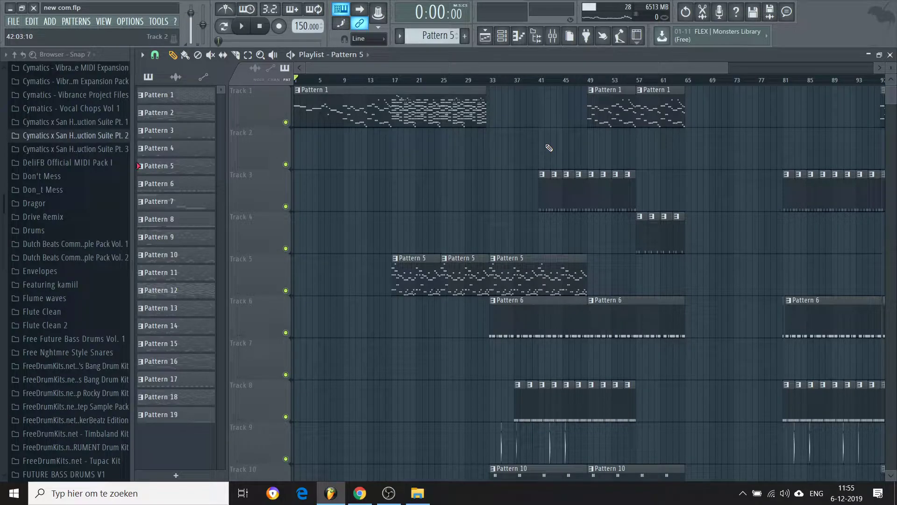
Open the first Pattern 1 clip in the piano roll and play its opening bars in pattern mode.
{"action": "double_click", "coordinate": [323, 111]}
{"action": "left_click_drag", "start_coordinate": [384, 69], "coordinate": [299, 69]}
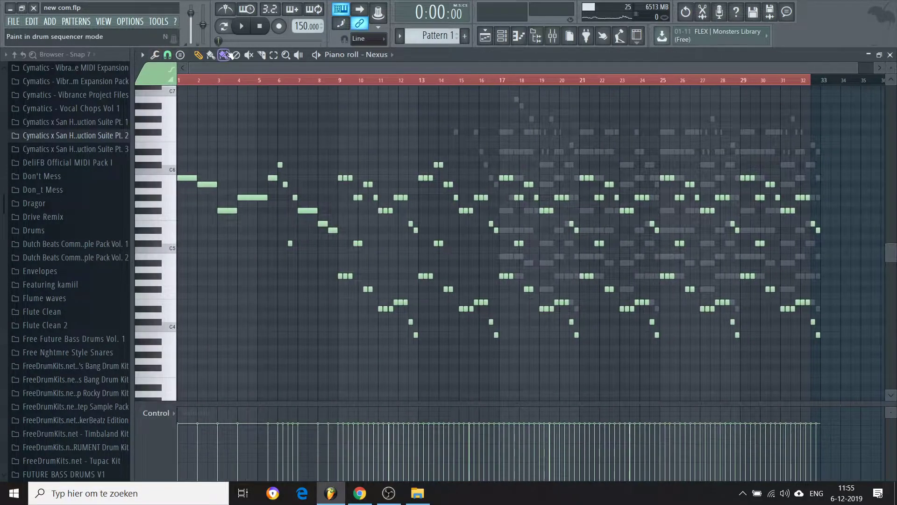
{"action": "left_click", "coordinate": [226, 29]}
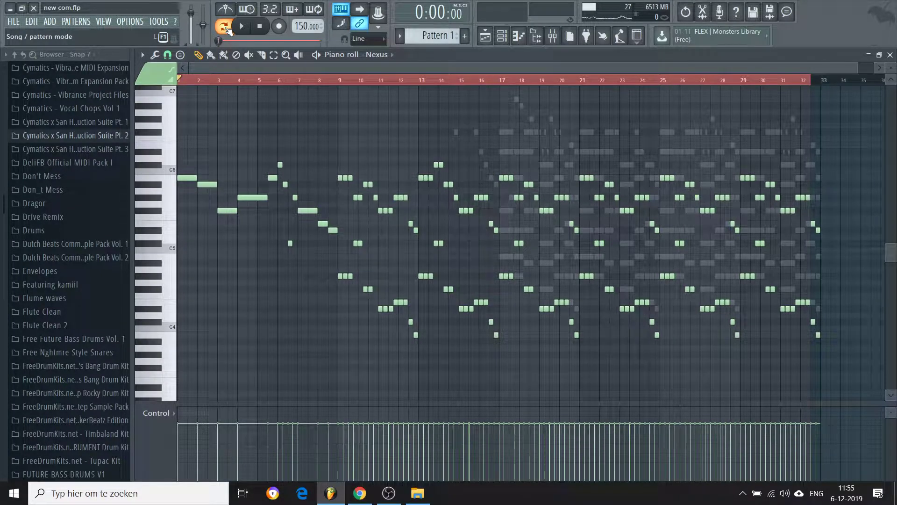
{"action": "key", "text": "space"}
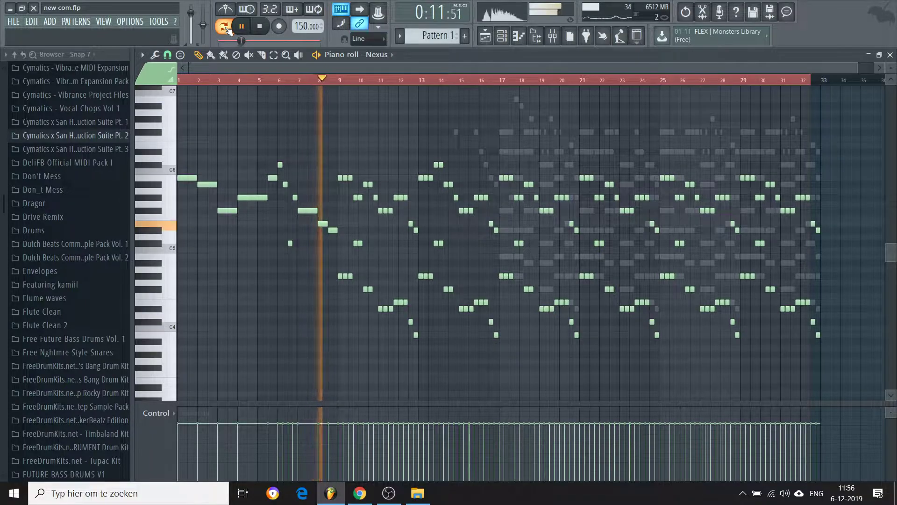
{"action": "key", "text": "space"}
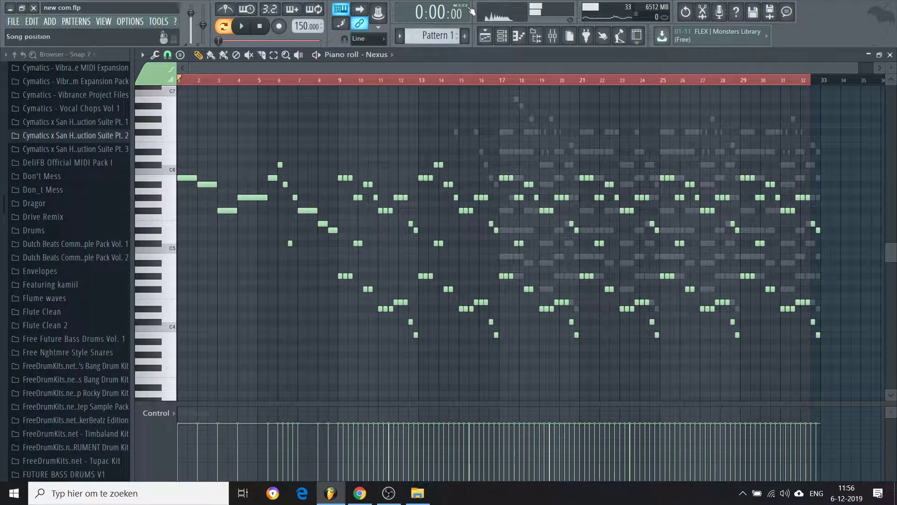
Open the Nexus channel's plugin window to view its selected preset, and close it.
{"action": "left_click", "coordinate": [502, 36]}
{"action": "left_click", "coordinate": [617, 355]}
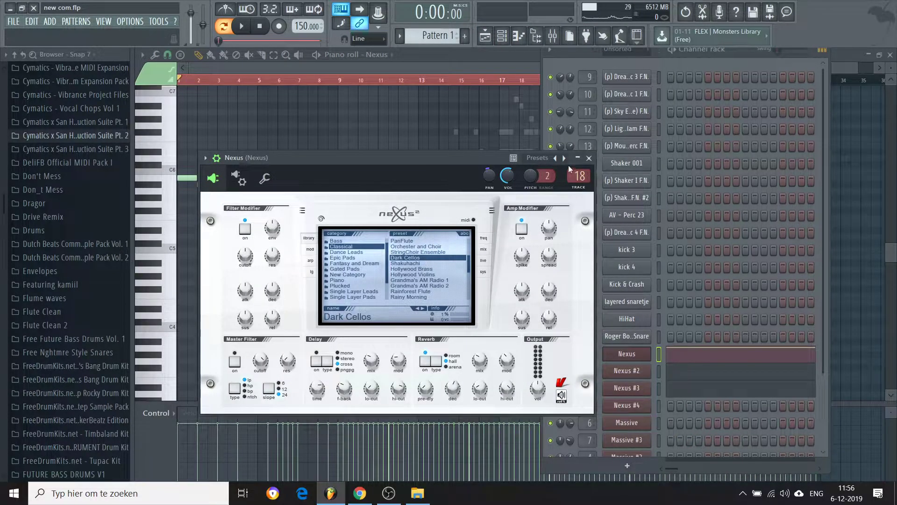
{"action": "left_click", "coordinate": [589, 158]}
Open the help channel's LABS instrument to view its preset, and close the plugin window and channel rack.
{"action": "scroll", "coordinate": [821, 254], "scroll_direction": "down", "scroll_amount": 5}
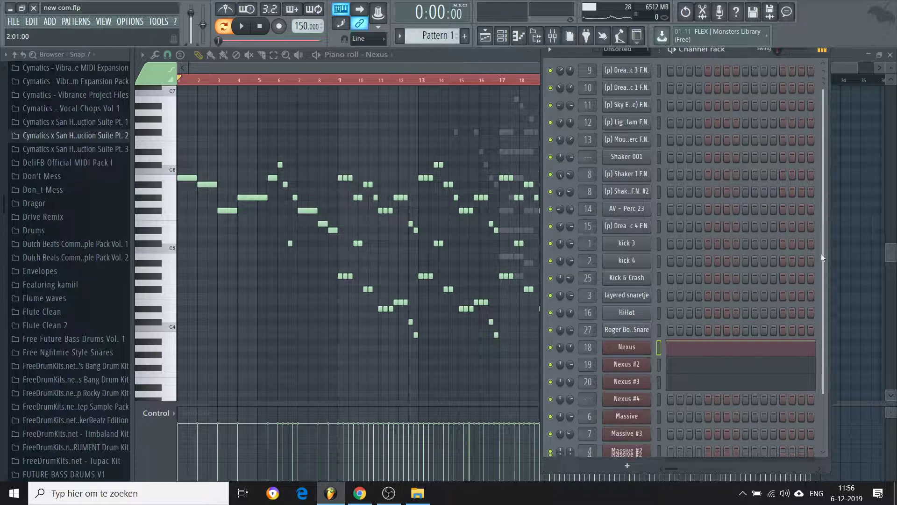
{"action": "scroll", "coordinate": [815, 349], "scroll_direction": "up", "scroll_amount": 1}
{"action": "left_click", "coordinate": [627, 440]}
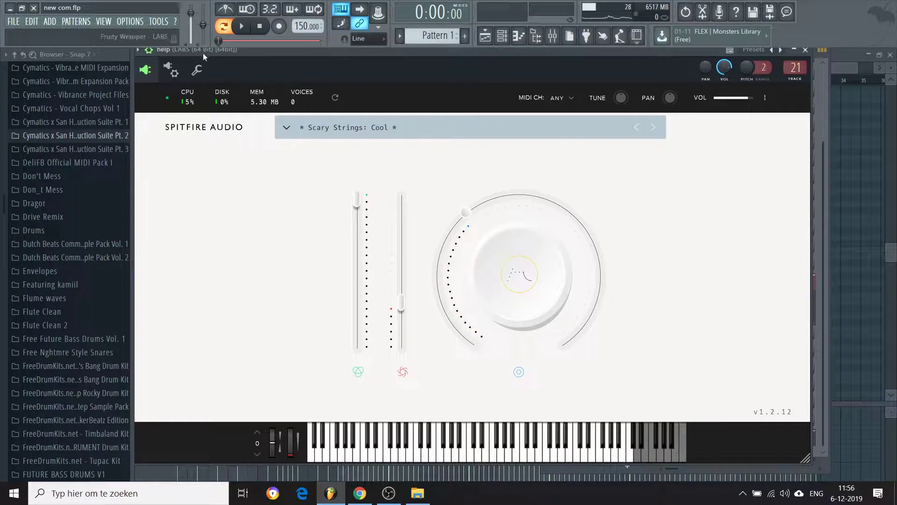
{"action": "left_click_drag", "start_coordinate": [192, 51], "coordinate": [212, 85]}
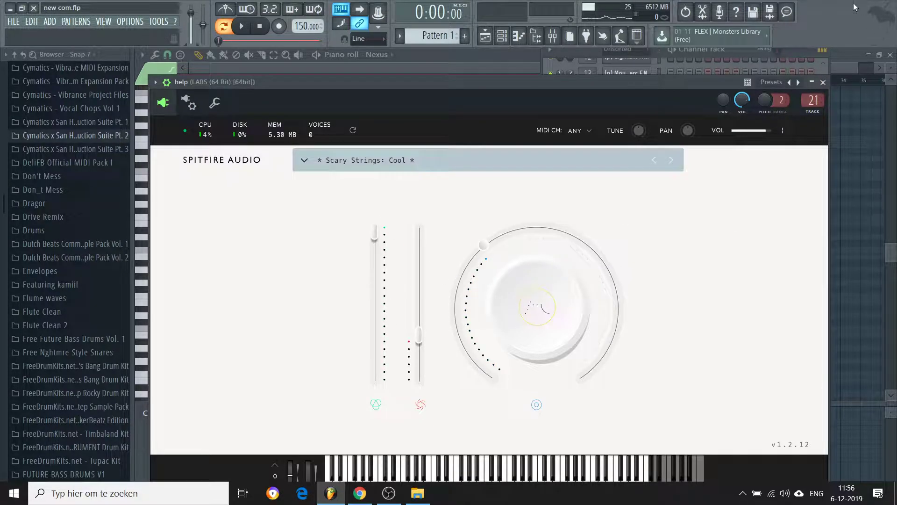
{"action": "left_click", "coordinate": [823, 82]}
{"action": "left_click", "coordinate": [368, 68]}
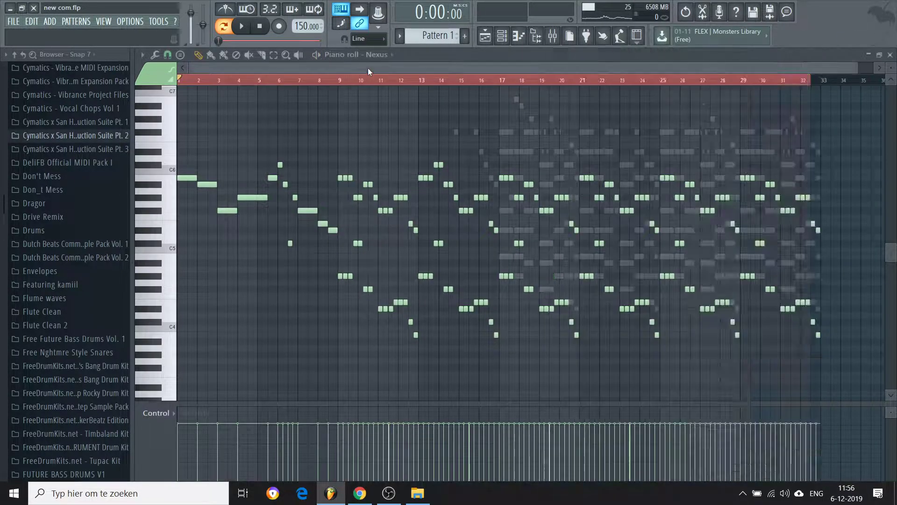
Reopen Pattern 1 from the playlist and play it from bar 9, bringing up the Nexus #2 notes during playback.
{"action": "left_click", "coordinate": [502, 35]}
{"action": "left_click", "coordinate": [485, 35]}
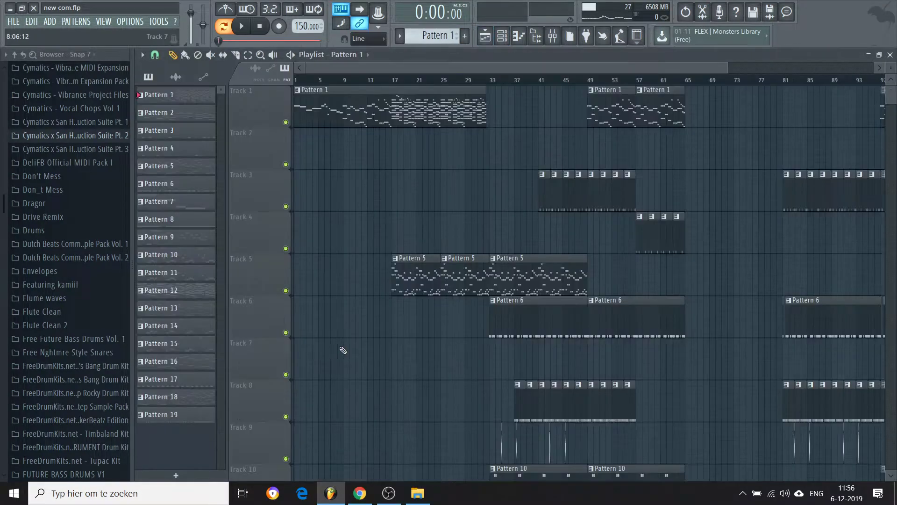
{"action": "double_click", "coordinate": [395, 101]}
{"action": "scroll", "coordinate": [521, 66], "scroll_direction": "up", "scroll_amount": 3}
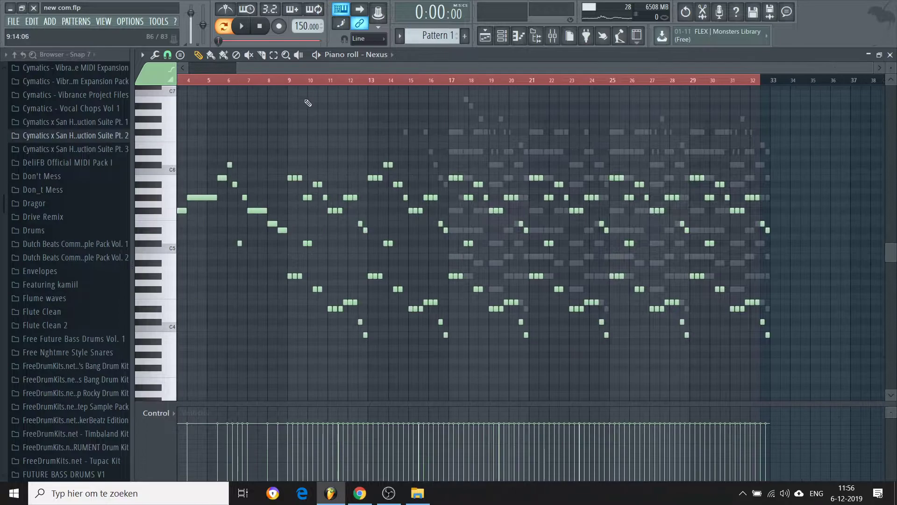
{"action": "left_click", "coordinate": [290, 81]}
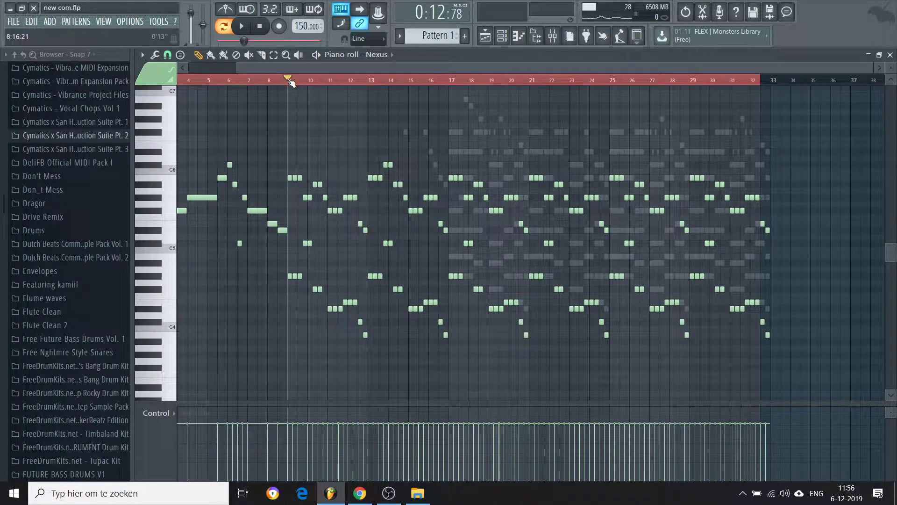
{"action": "key", "text": "space"}
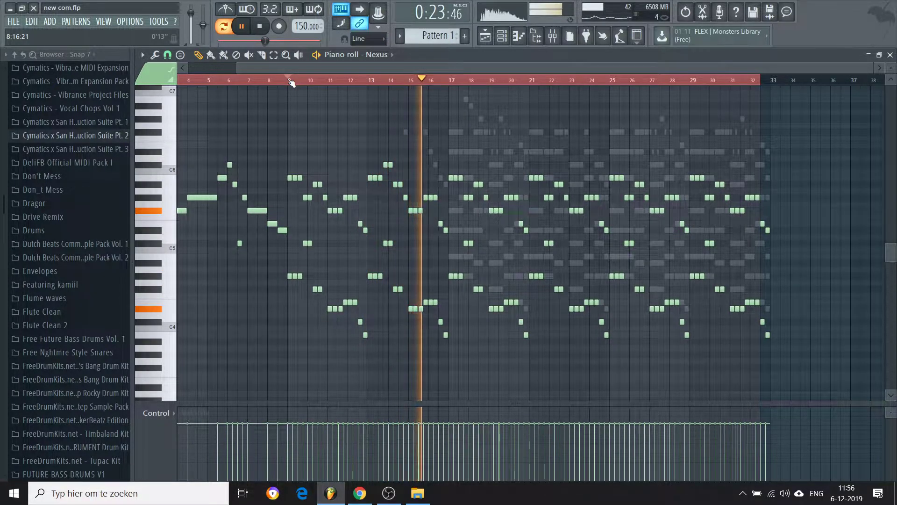
{"action": "key", "text": "Down"}
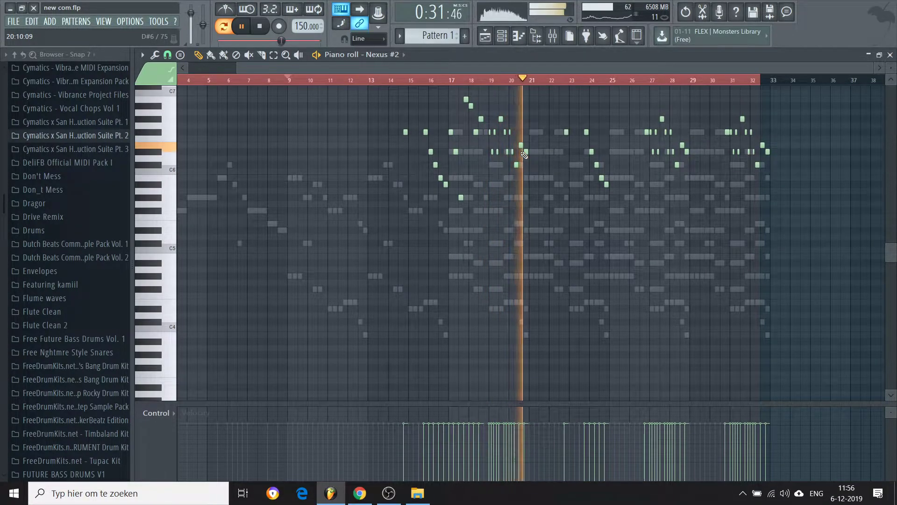
{"action": "key", "text": "space"}
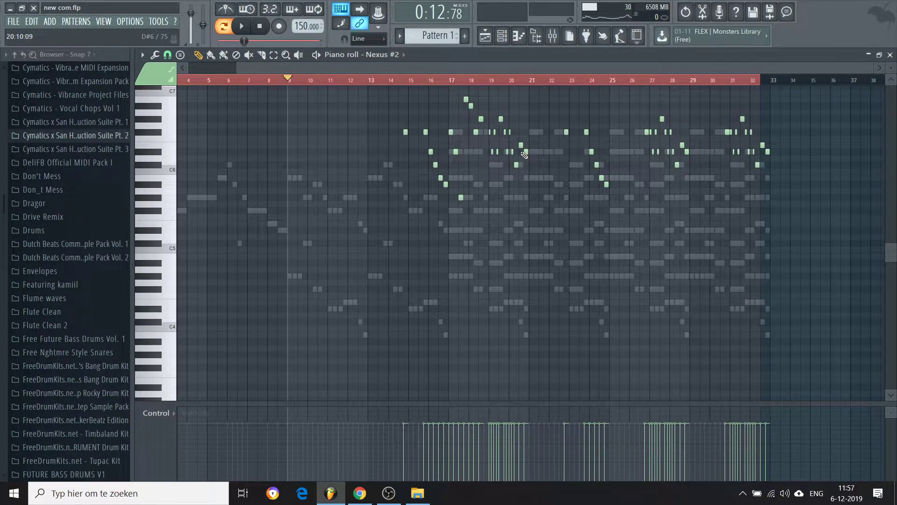
Display the Nexus #3 notes, solo that channel and play the pattern from bar 17.
{"action": "key", "text": "Up"}
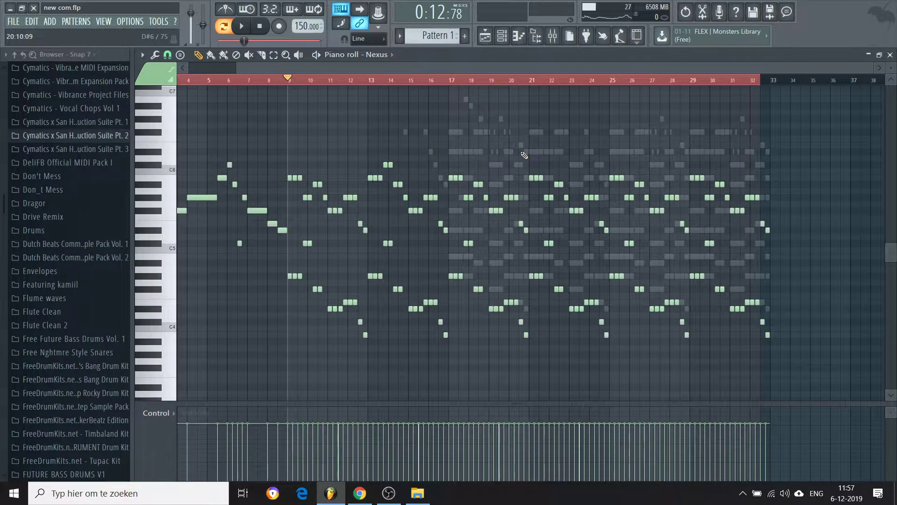
{"action": "key", "text": "Up"}
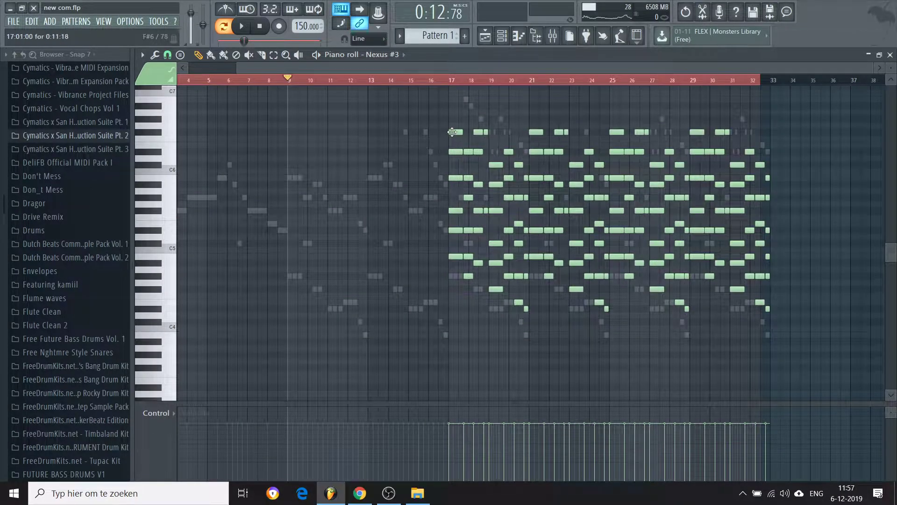
{"action": "left_click", "coordinate": [501, 79]}
{"action": "left_click", "coordinate": [502, 36]}
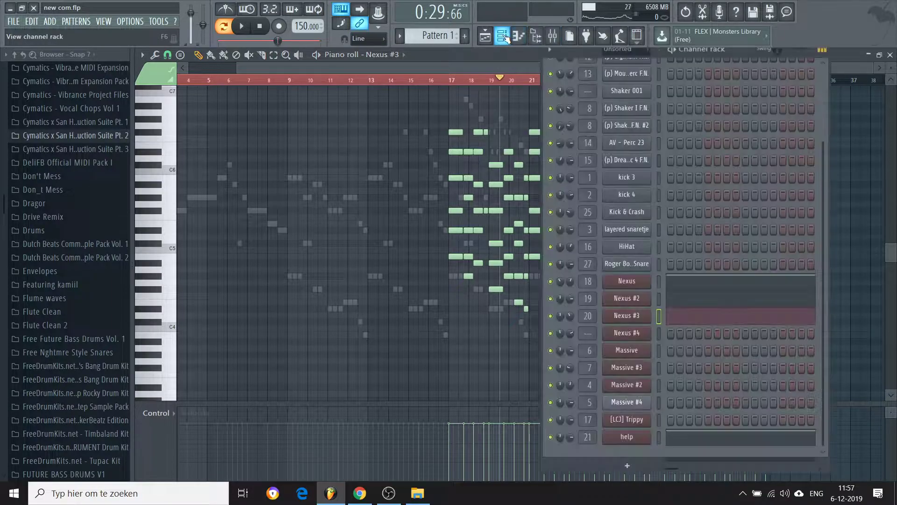
{"action": "right_click", "coordinate": [556, 315]}
{"action": "key", "text": "Escape"}
{"action": "key", "text": "space"}
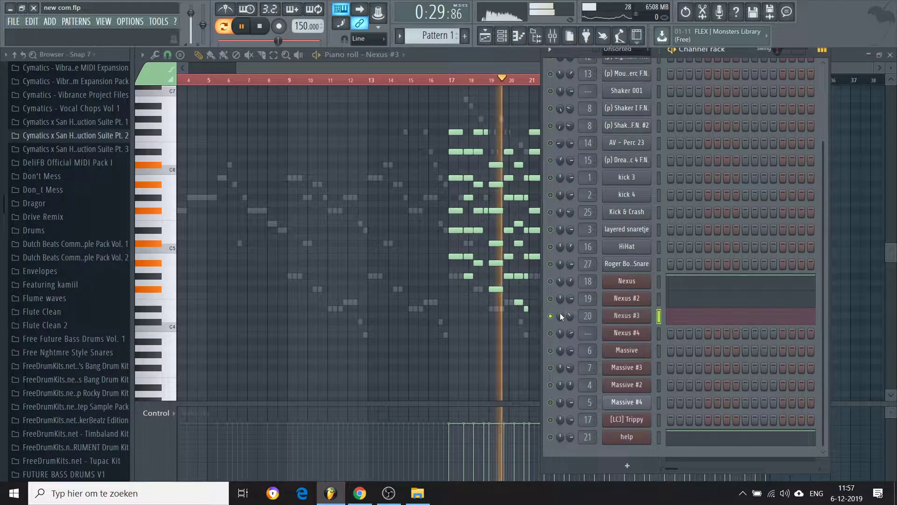
{"action": "left_click", "coordinate": [451, 80]}
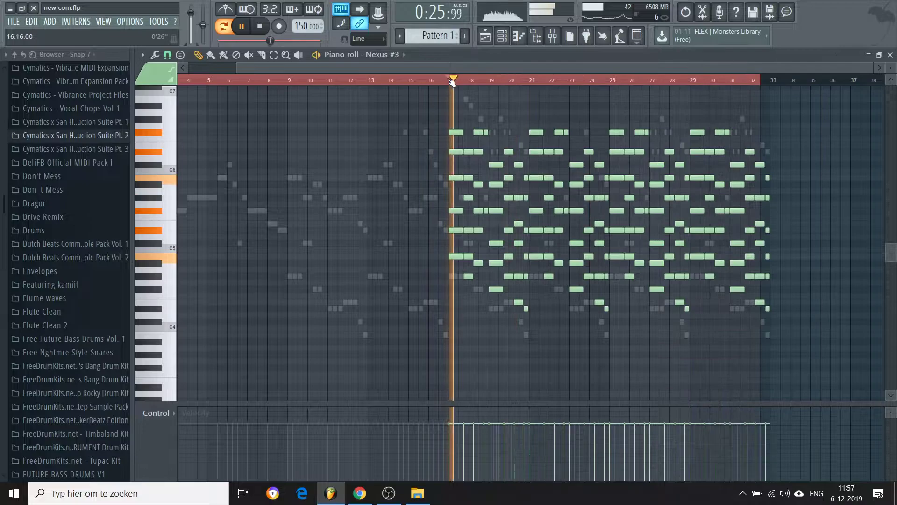
Unsolo Nexus #3, listen to all channels of Pattern 1 together and stop playback.
{"action": "left_click", "coordinate": [502, 40]}
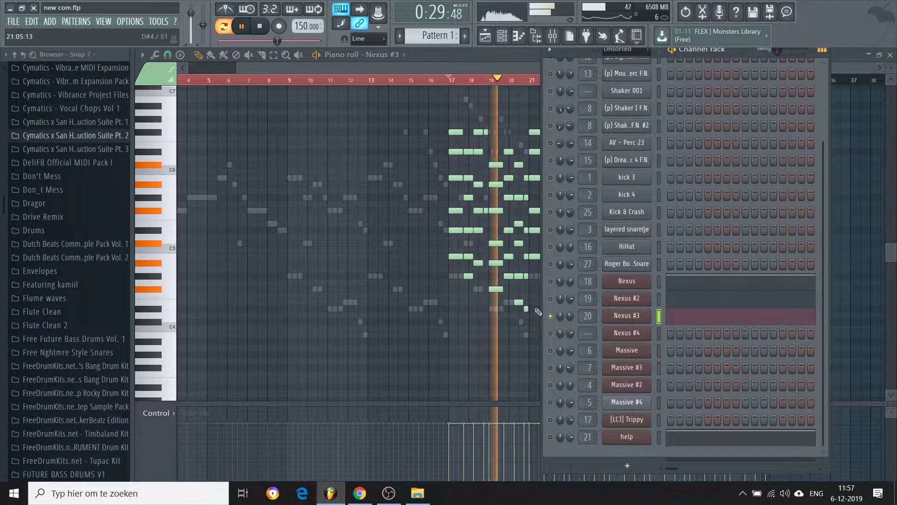
{"action": "right_click", "coordinate": [550, 316]}
{"action": "left_click", "coordinate": [558, 312]}
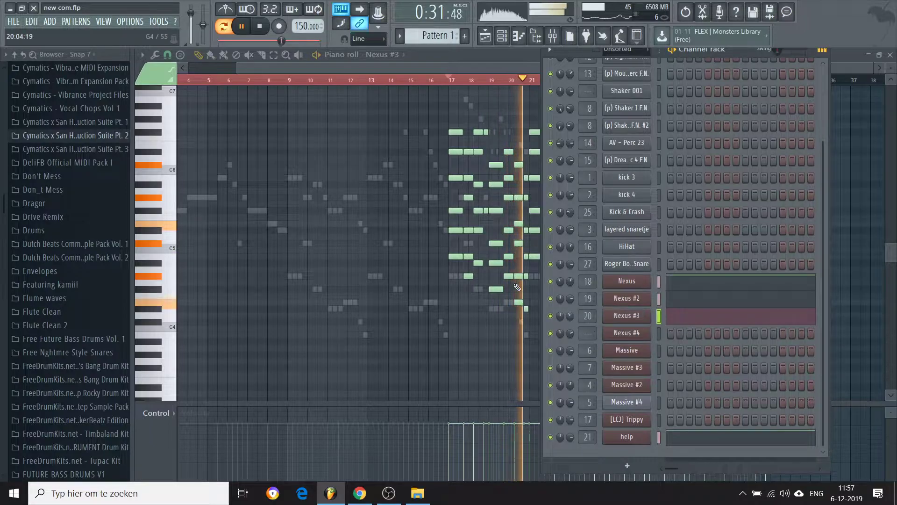
{"action": "left_click", "coordinate": [410, 69]}
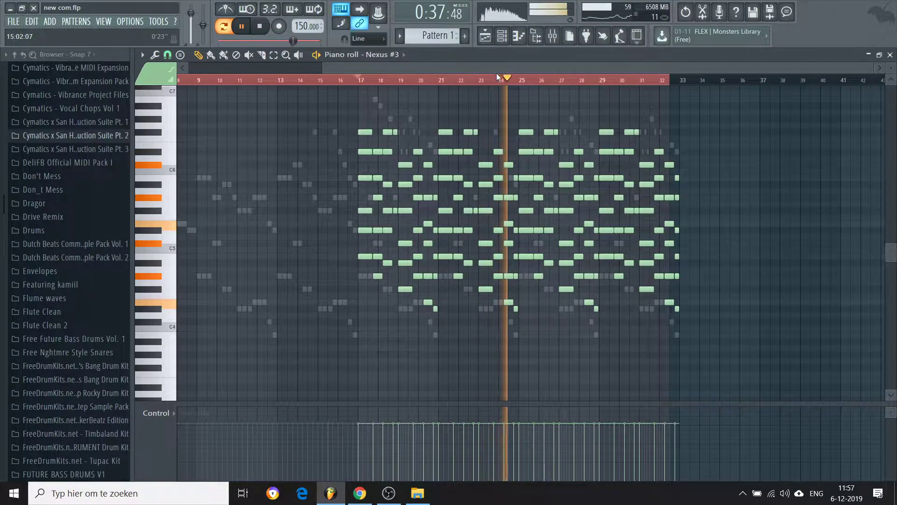
{"action": "key", "text": "space"}
Look through the playlist tracks, play the song from bar 25 and view Track 17's shaker pattern in the piano roll.
{"action": "left_click", "coordinate": [485, 35]}
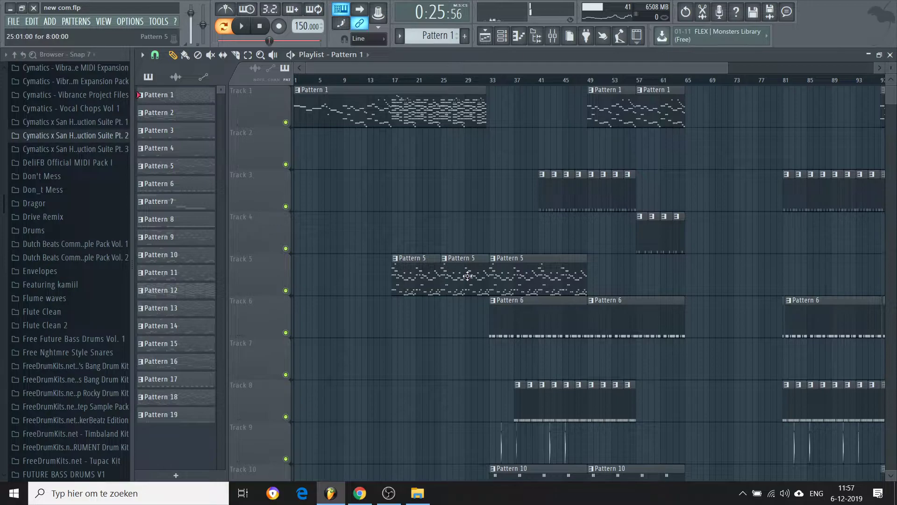
{"action": "scroll", "coordinate": [397, 83], "scroll_direction": "down", "scroll_amount": 9}
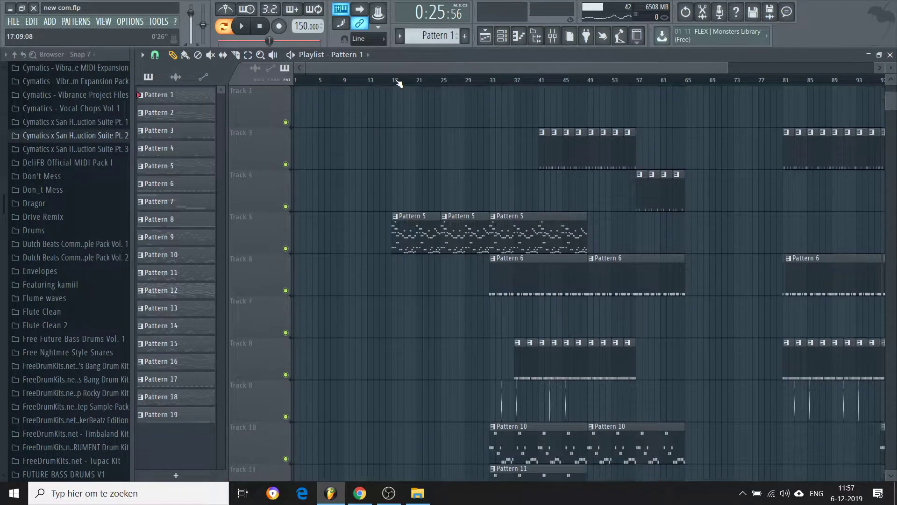
{"action": "scroll", "coordinate": [397, 84], "scroll_direction": "up", "scroll_amount": 7}
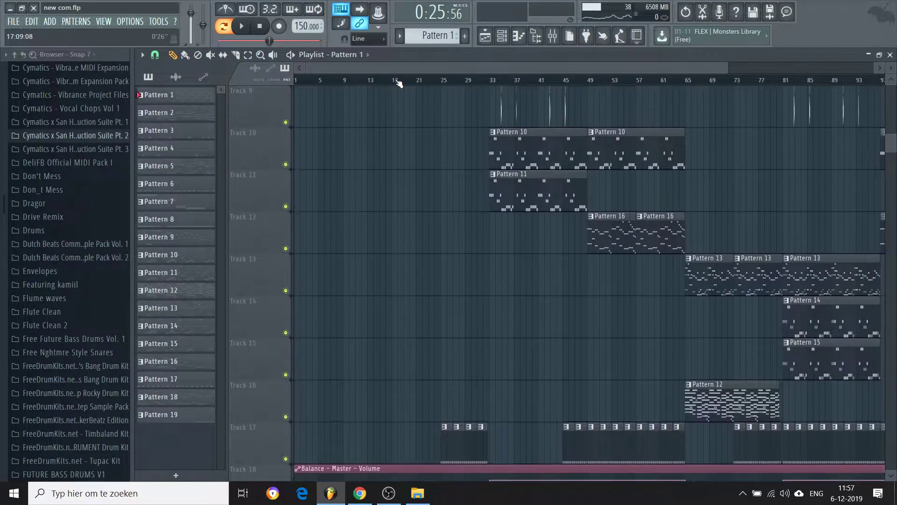
{"action": "scroll", "coordinate": [398, 84], "scroll_direction": "down", "scroll_amount": 14}
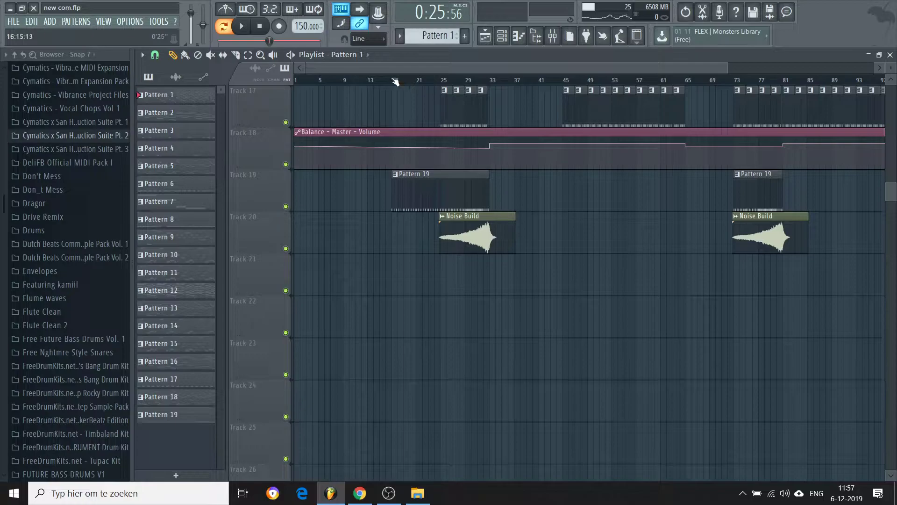
{"action": "left_click", "coordinate": [443, 82]}
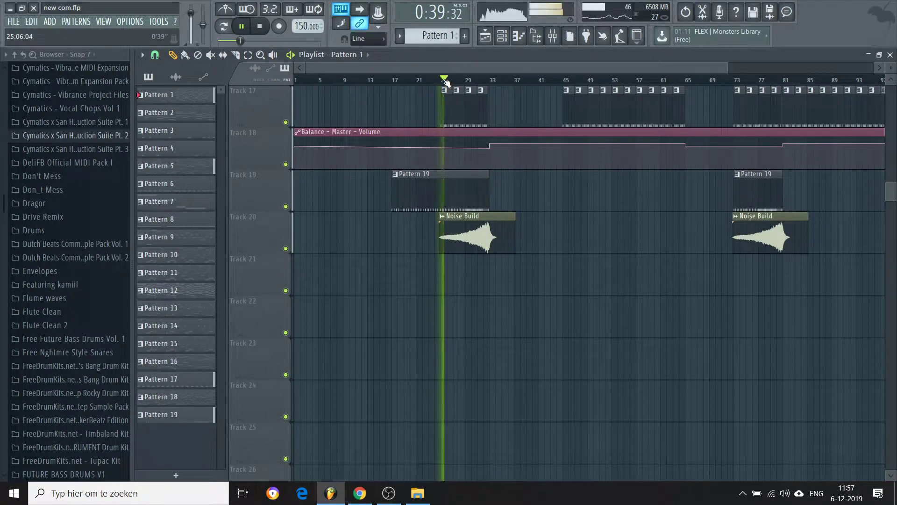
{"action": "double_click", "coordinate": [460, 90]}
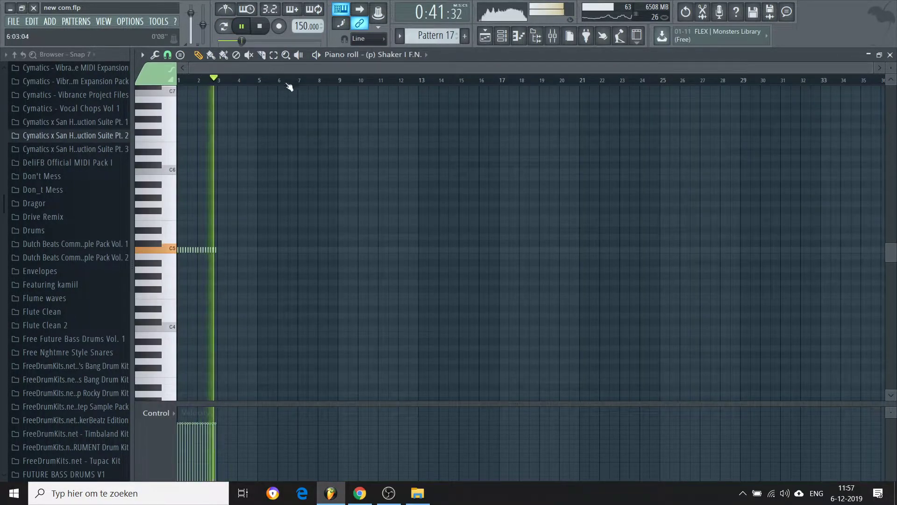
{"action": "key", "text": "F5"}
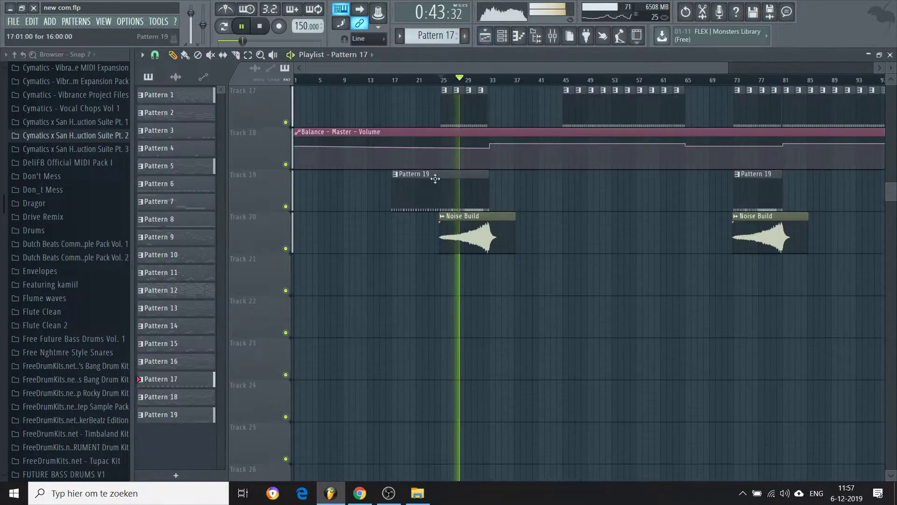
View the snare roll of Pattern 19 in the piano roll, return to the playlist and stop playback.
{"action": "double_click", "coordinate": [439, 189]}
{"action": "left_click_drag", "start_coordinate": [453, 69], "coordinate": [195, 83]}
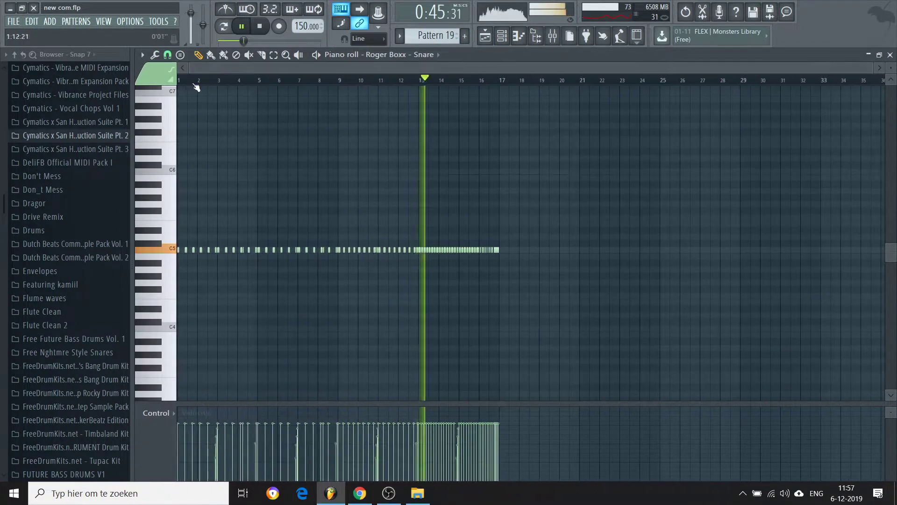
{"action": "key", "text": "F5"}
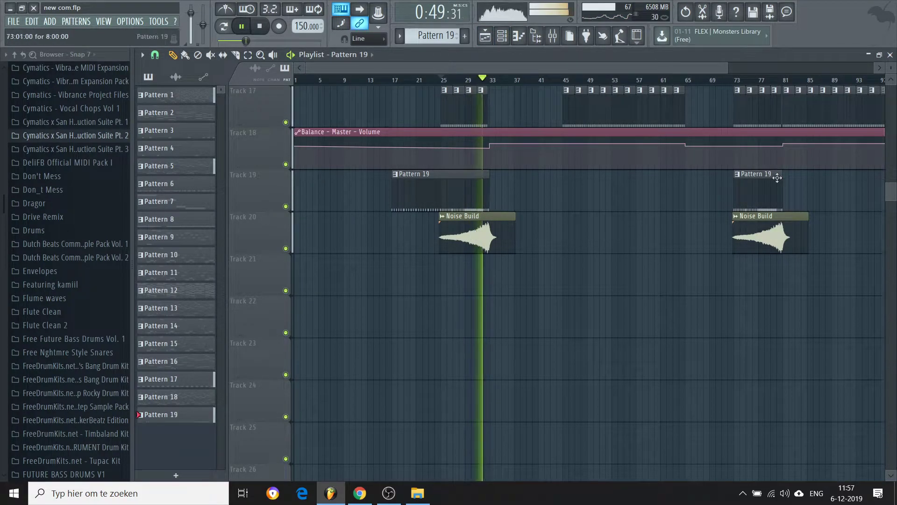
{"action": "key", "text": "space"}
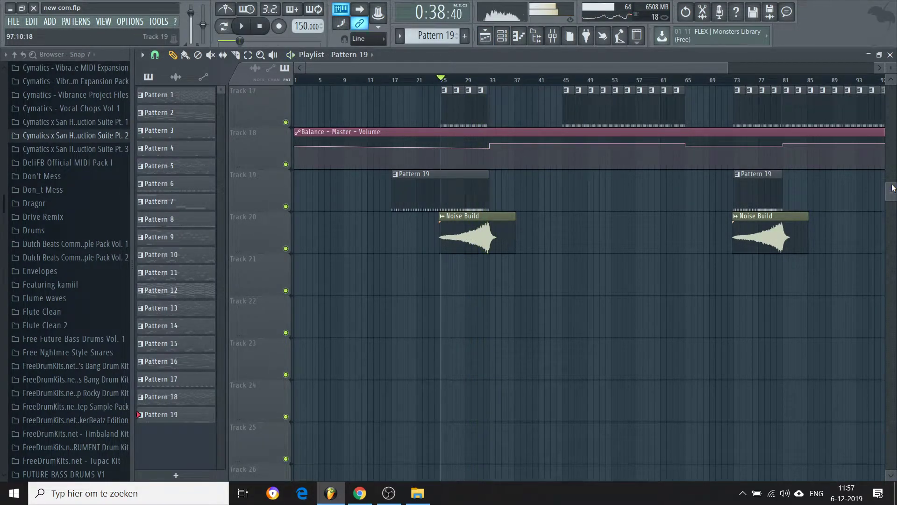
Open the sample settings of the first fade-in effects clip on Track 31.
{"action": "left_click_drag", "start_coordinate": [891, 192], "coordinate": [893, 255]}
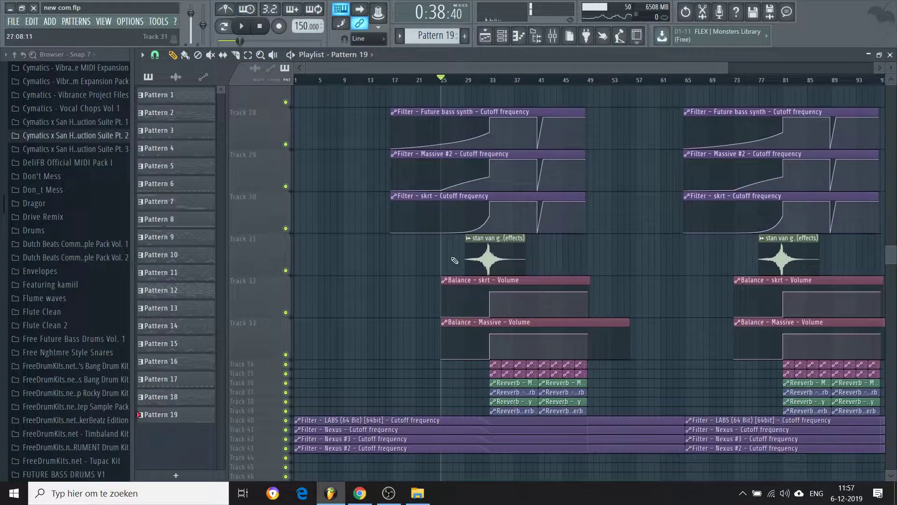
{"action": "double_click", "coordinate": [487, 258]}
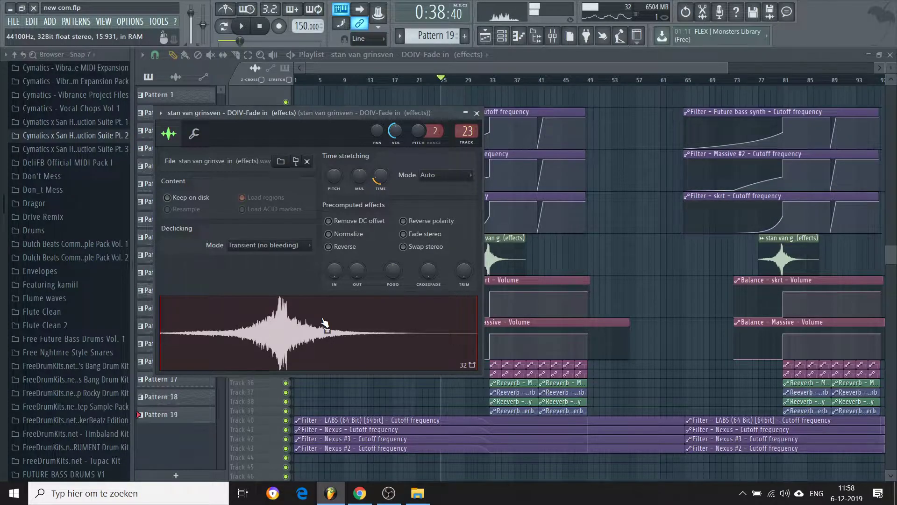
Close the sample settings, place the song position at bar 33 and view Pattern 5's Massive #3 notes in the piano roll.
{"action": "left_click", "coordinate": [477, 113]}
{"action": "left_click_drag", "start_coordinate": [891, 255], "coordinate": [891, 94]}
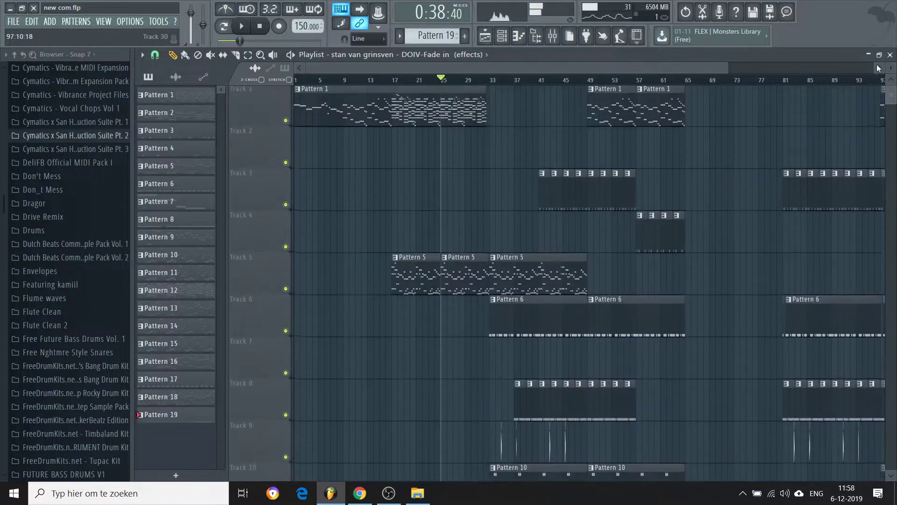
{"action": "left_click", "coordinate": [491, 82]}
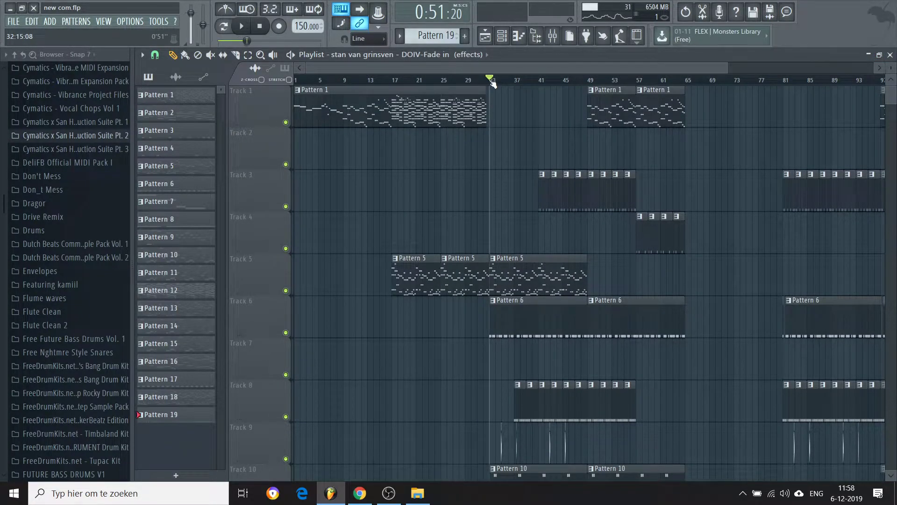
{"action": "double_click", "coordinate": [522, 264]}
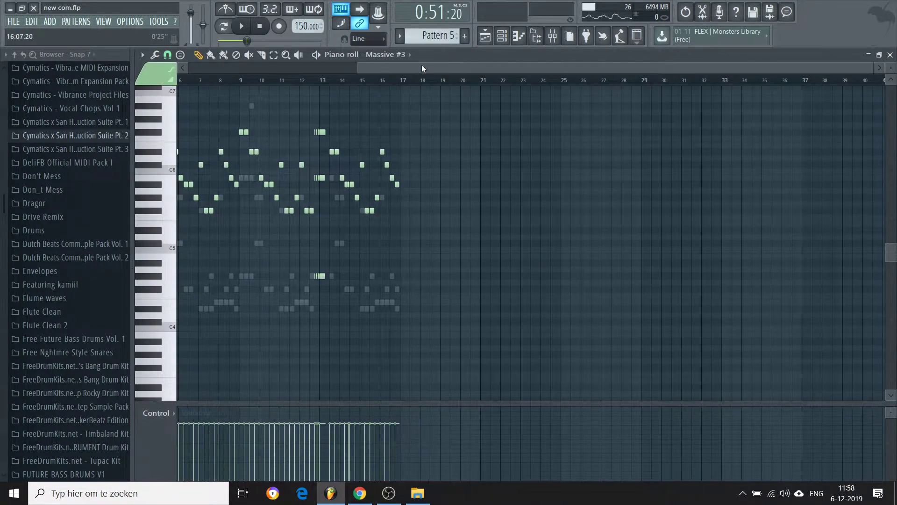
Solo the Massive #2 mixer track together with Future bass synth and return to the playlist.
{"action": "left_click", "coordinate": [486, 38]}
{"action": "left_click", "coordinate": [553, 36]}
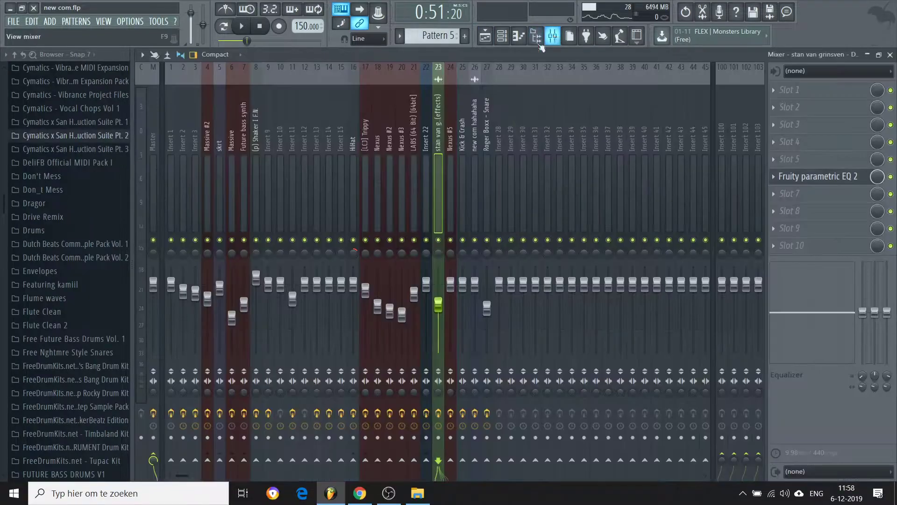
{"action": "right_click", "coordinate": [207, 240]}
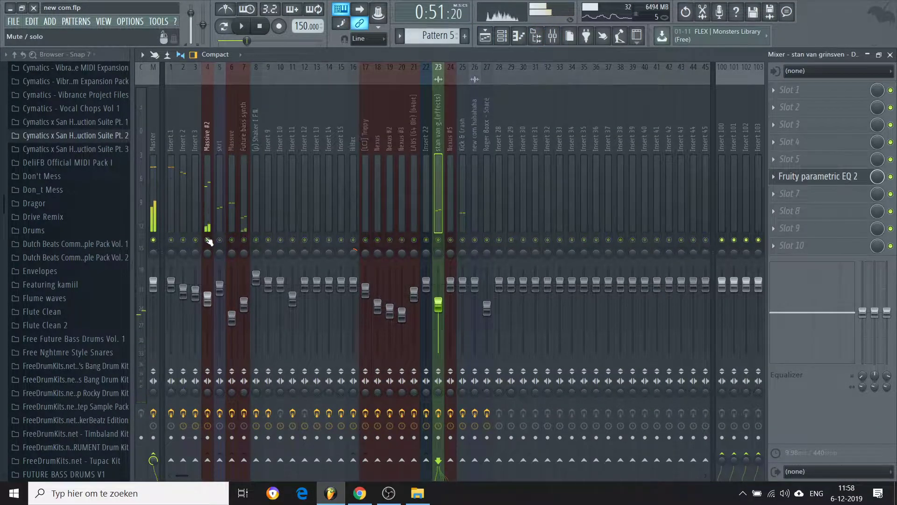
{"action": "left_click", "coordinate": [243, 240]}
{"action": "left_click", "coordinate": [482, 42]}
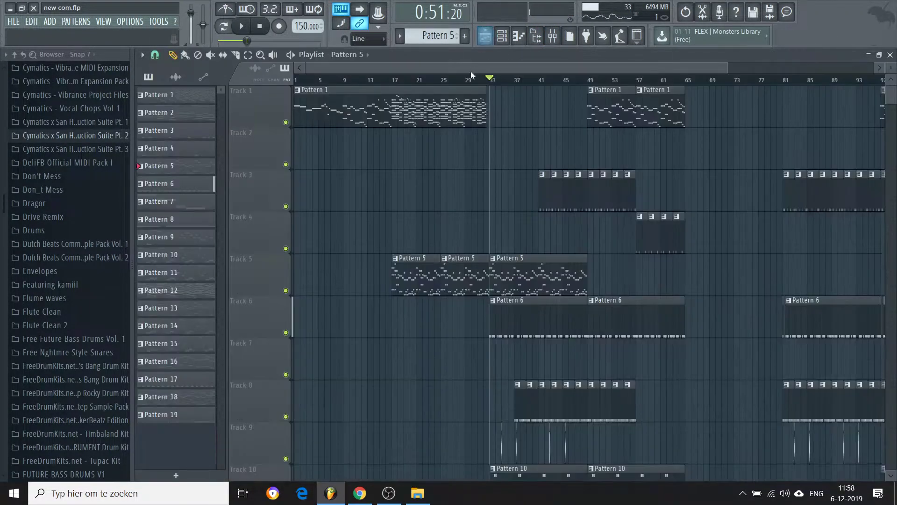
Play the song from bar 33 and look through the playlist down to the automation clips on Tracks 33–43.
{"action": "key", "text": "space"}
{"action": "scroll", "coordinate": [493, 88], "scroll_direction": "down", "scroll_amount": 5}
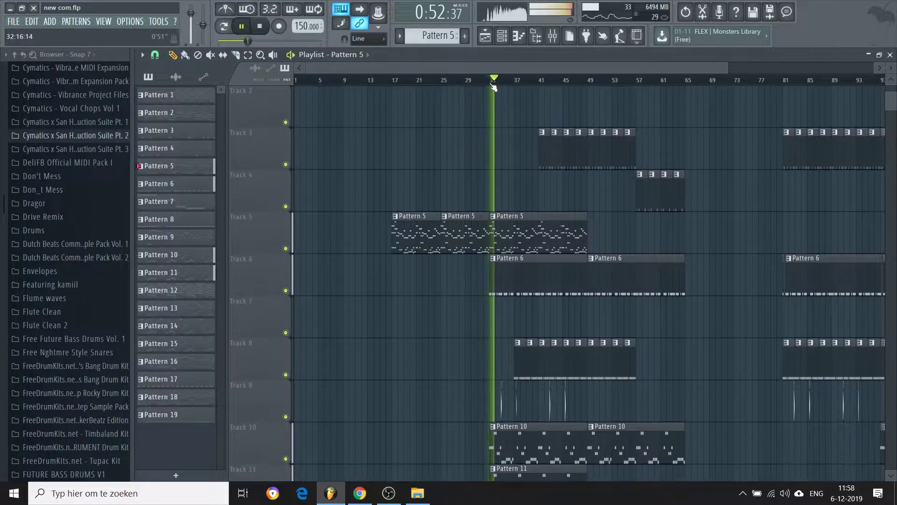
{"action": "scroll", "coordinate": [493, 87], "scroll_direction": "down", "scroll_amount": 8}
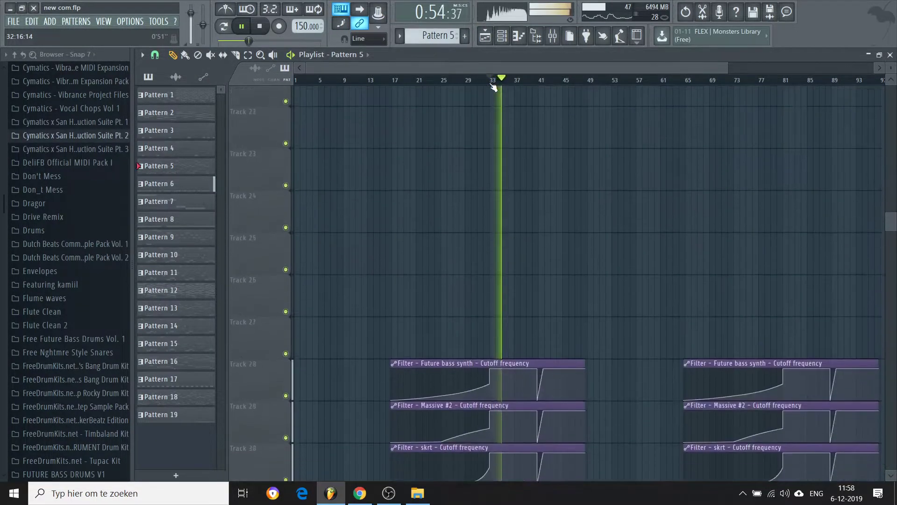
{"action": "scroll", "coordinate": [494, 88], "scroll_direction": "down", "scroll_amount": 5}
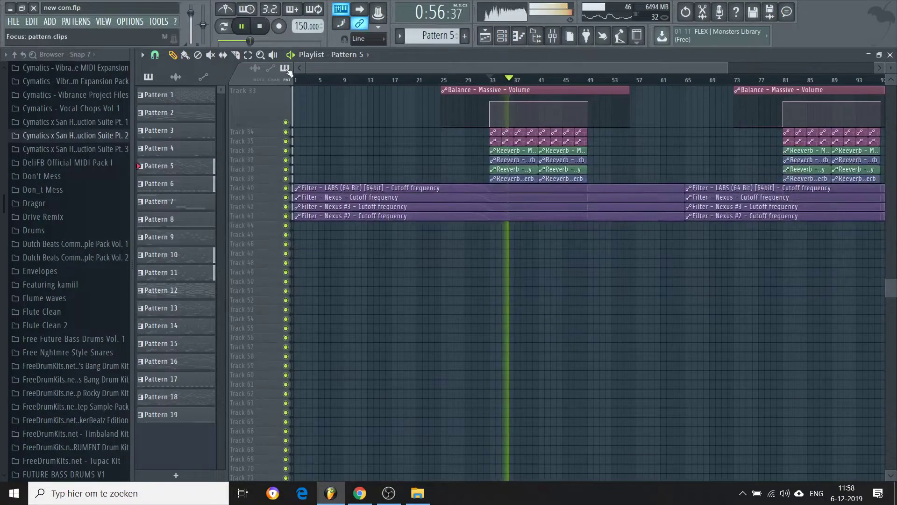
Move the four Reeverb automation clips starting at bar 33 up to Tracks 22–25 and place the stopped song position at bar 37.
{"action": "left_click", "coordinate": [248, 55]}
{"action": "left_click_drag", "start_coordinate": [513, 181], "coordinate": [507, 156]}
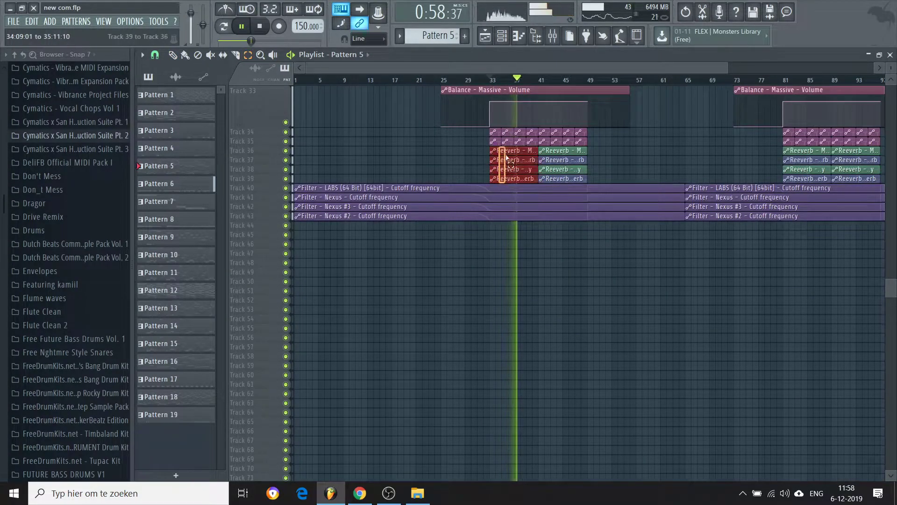
{"action": "key", "text": "space"}
{"action": "scroll", "coordinate": [507, 155], "scroll_direction": "up", "scroll_amount": 3}
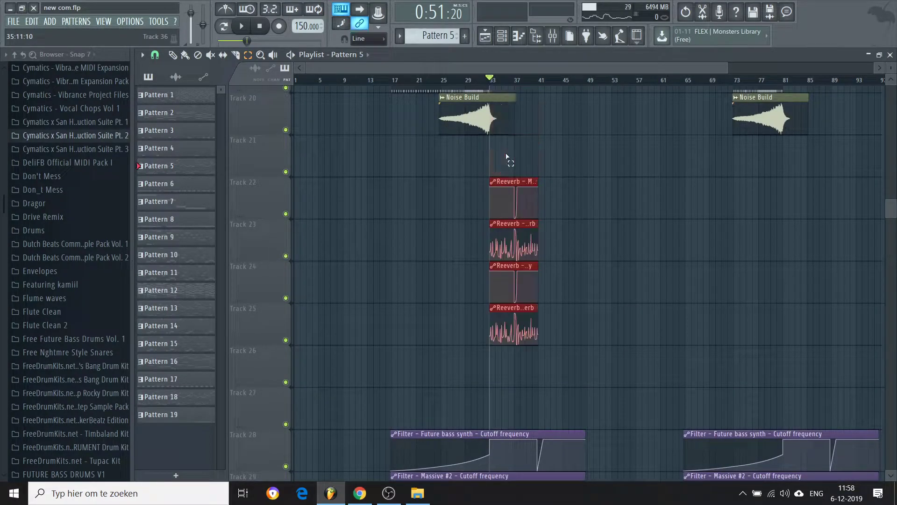
{"action": "left_click", "coordinate": [515, 80]}
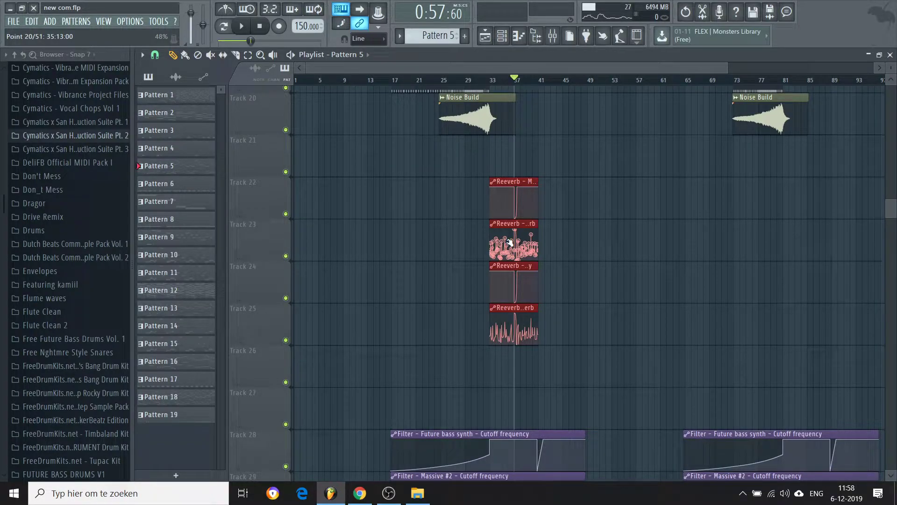
Move the selected Reeverb clips back down to the automation area and return to the first playlist tracks.
{"action": "scroll", "coordinate": [510, 242], "scroll_direction": "down", "scroll_amount": 6}
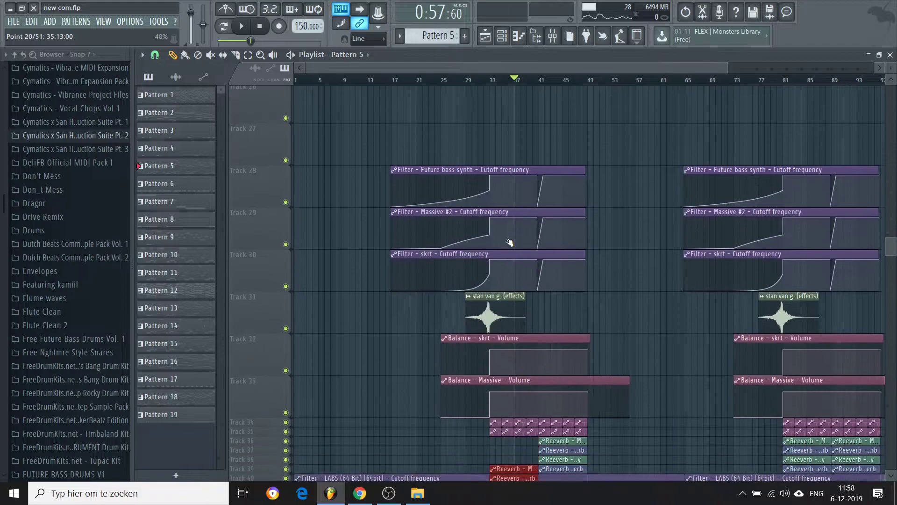
{"action": "scroll", "coordinate": [510, 242], "scroll_direction": "up", "scroll_amount": 1}
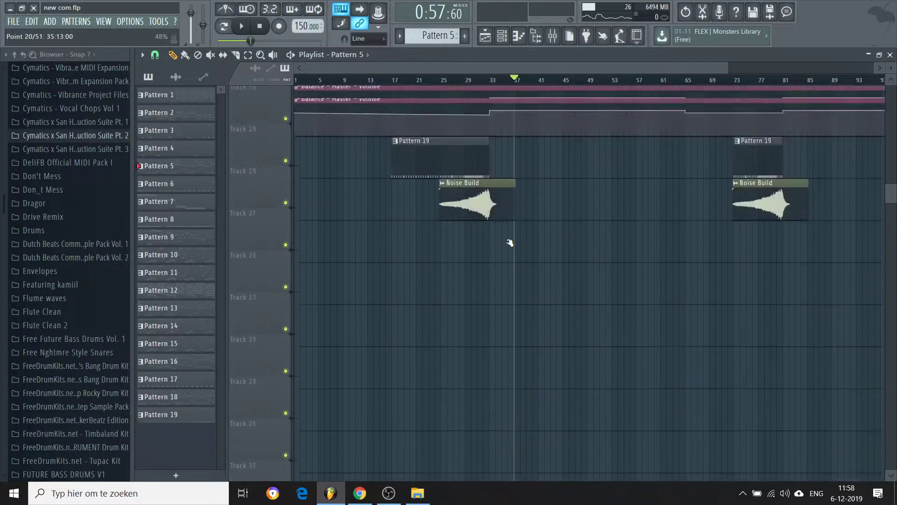
{"action": "scroll", "coordinate": [509, 243], "scroll_direction": "up", "scroll_amount": 8}
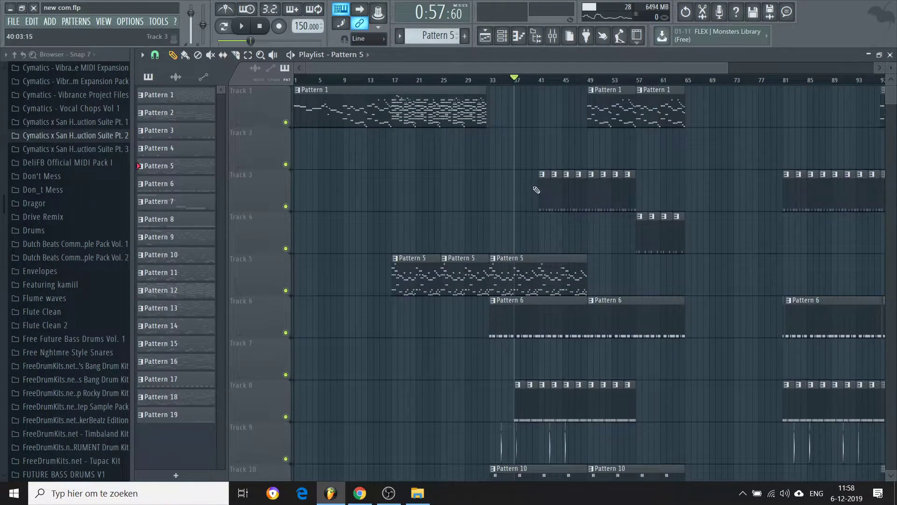
View Pattern 6's kick 3 notes in the piano roll, switch to pattern mode and check its drum channels in the channel rack.
{"action": "double_click", "coordinate": [507, 315]}
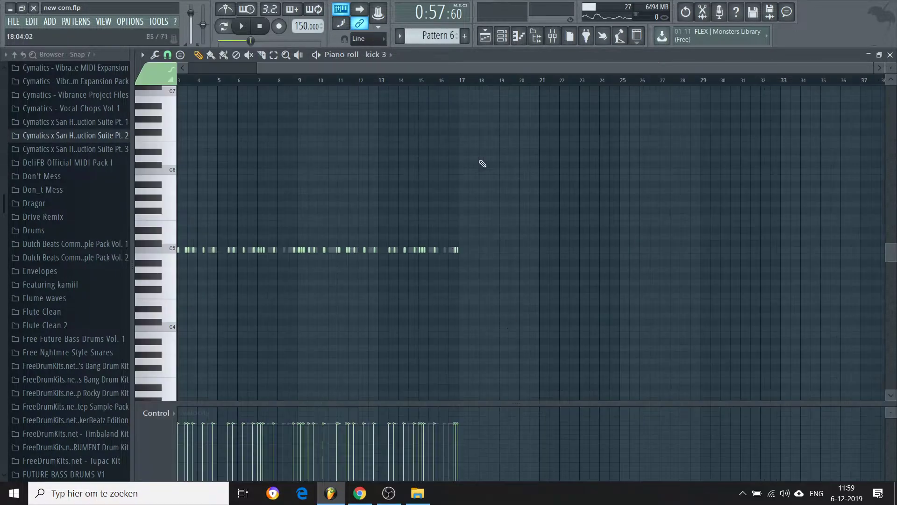
{"action": "left_click_drag", "start_coordinate": [388, 63], "coordinate": [270, 64]}
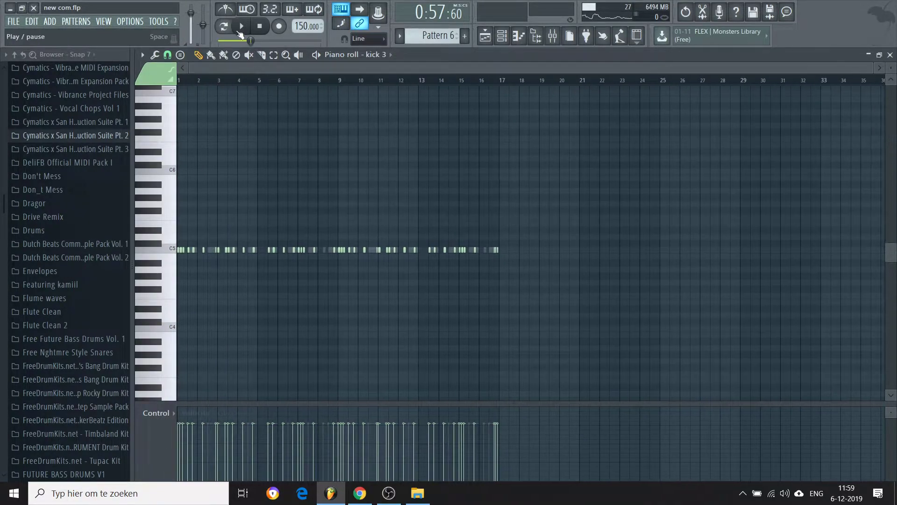
{"action": "left_click", "coordinate": [261, 27]}
{"action": "left_click", "coordinate": [224, 26]}
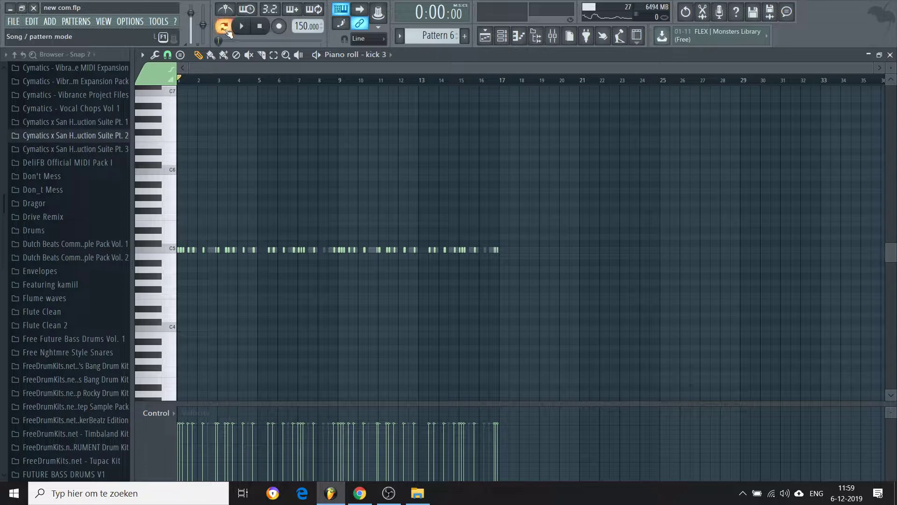
{"action": "left_click", "coordinate": [502, 36]}
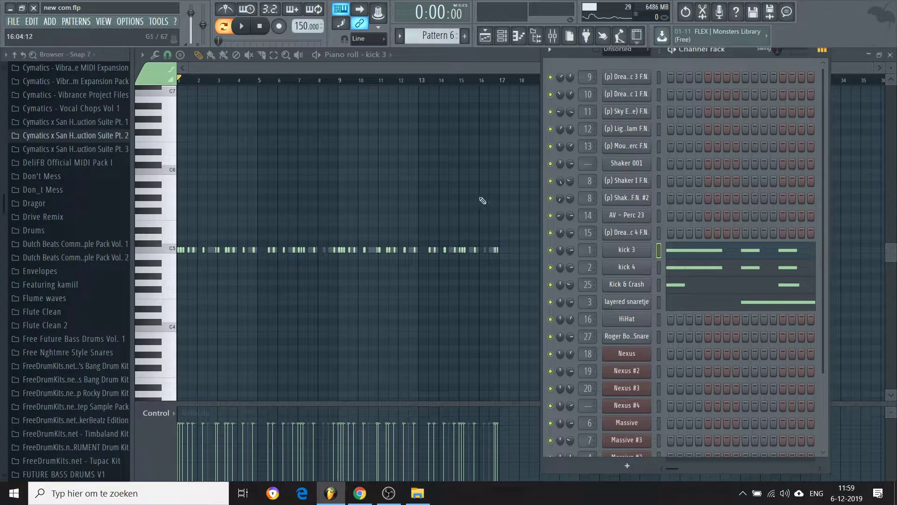
{"action": "left_click", "coordinate": [358, 67]}
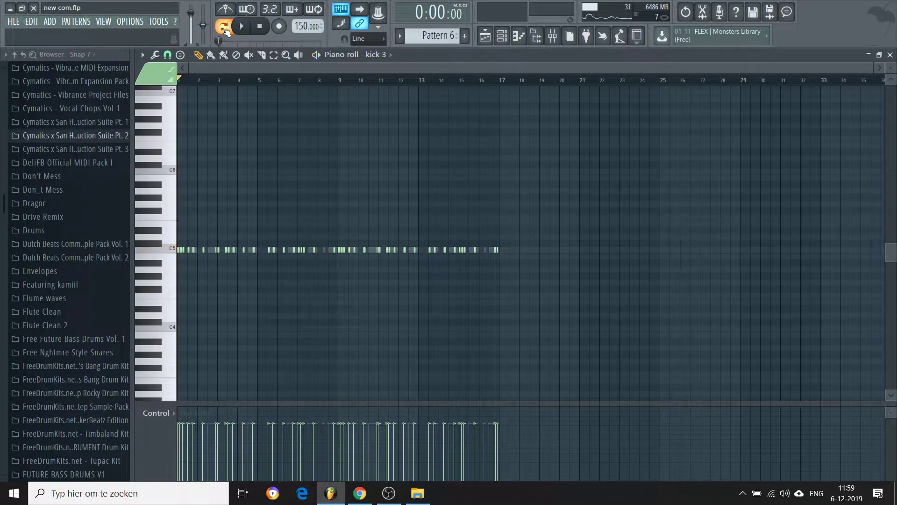
Unsolo the mixer tracks, play Pattern 6 while viewing its kick notes in the piano roll, and stop playback in the playlist.
{"action": "left_click", "coordinate": [552, 35]}
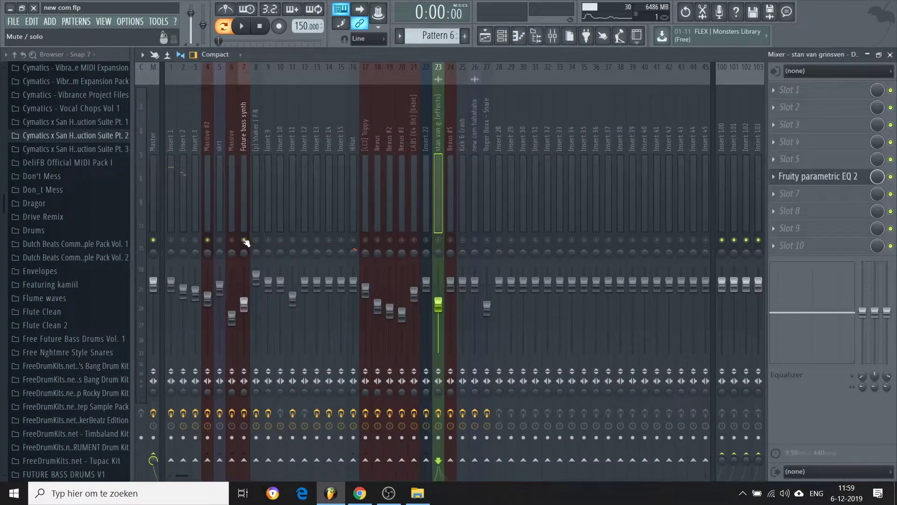
{"action": "left_click", "coordinate": [485, 36]}
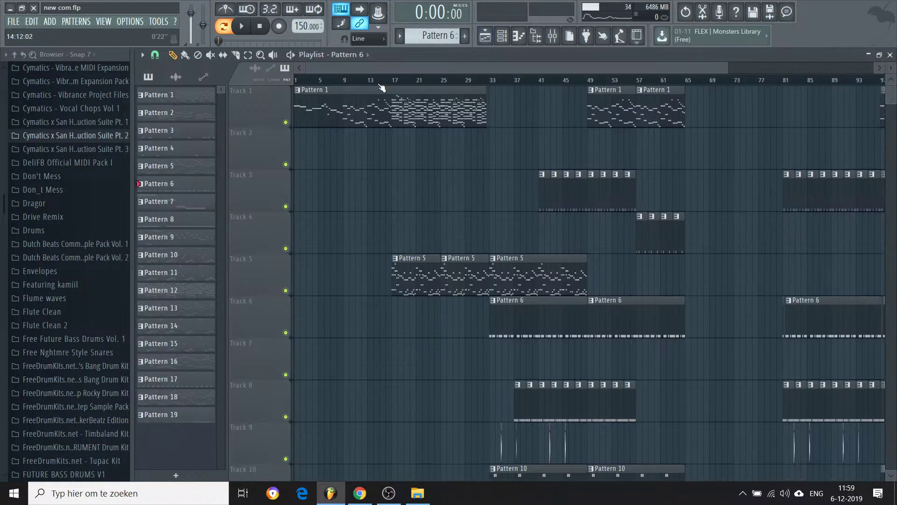
{"action": "key", "text": "space"}
{"action": "key", "text": "F7"}
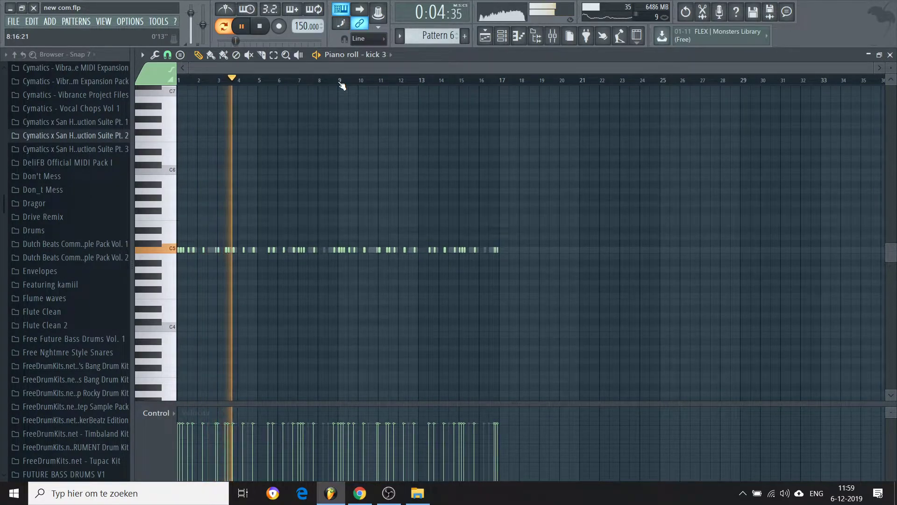
{"action": "left_click", "coordinate": [485, 36]}
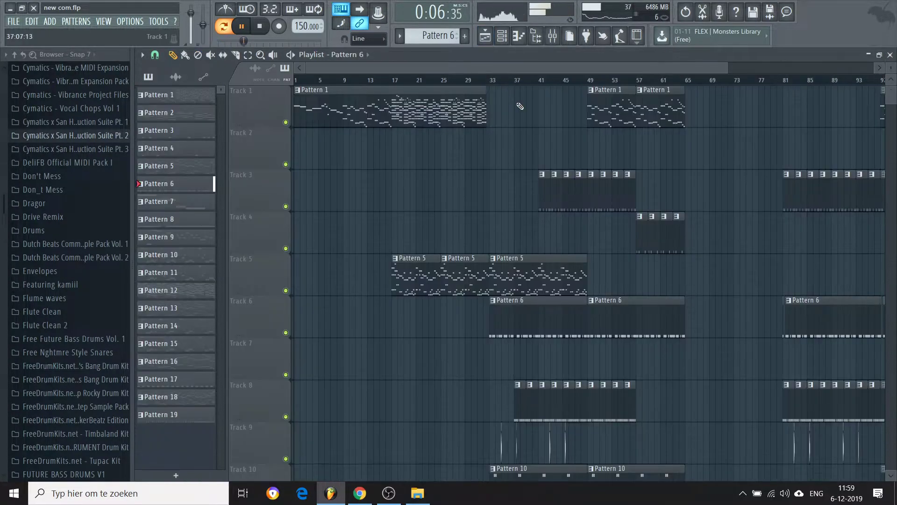
{"action": "key", "text": "space"}
Place the song position at bar 33, open Pattern 10's Massive notes in the piano roll and play the pattern in pattern mode.
{"action": "left_click", "coordinate": [493, 83]}
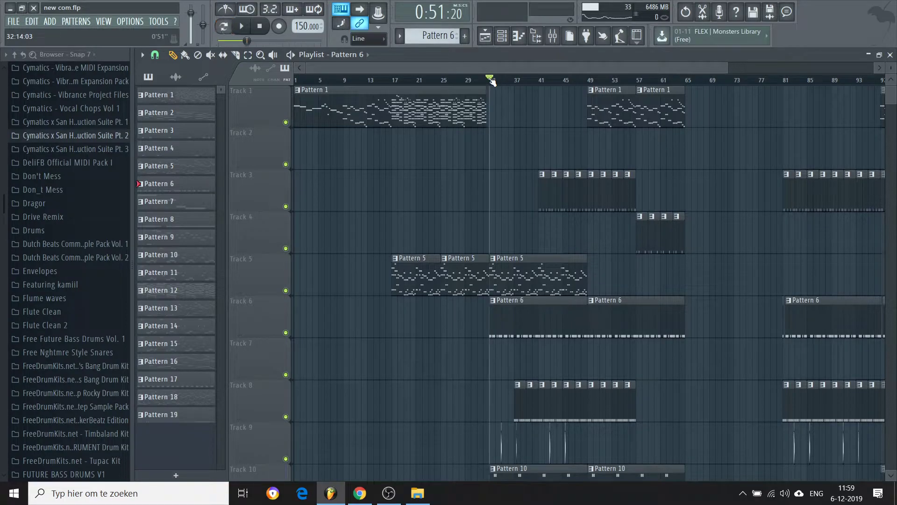
{"action": "scroll", "coordinate": [500, 89], "scroll_direction": "down", "scroll_amount": 10}
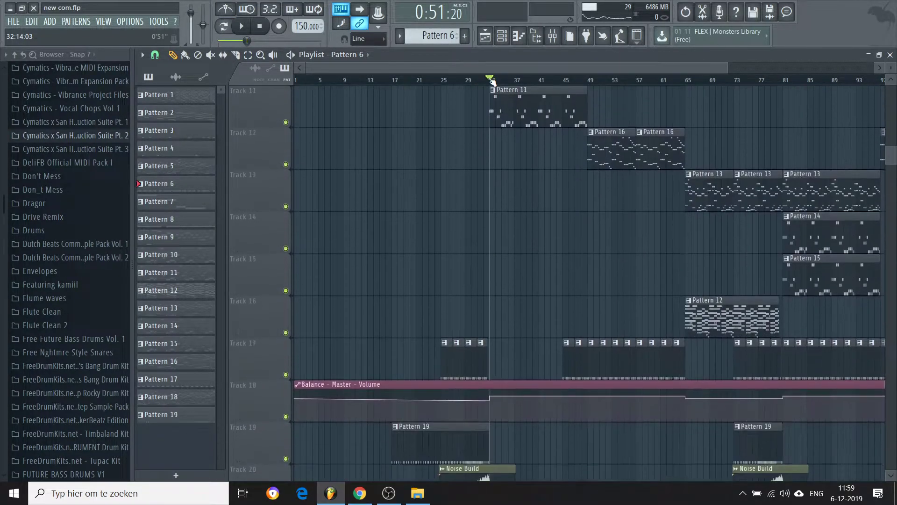
{"action": "scroll", "coordinate": [507, 95], "scroll_direction": "up", "scroll_amount": 5}
{"action": "double_click", "coordinate": [507, 158]}
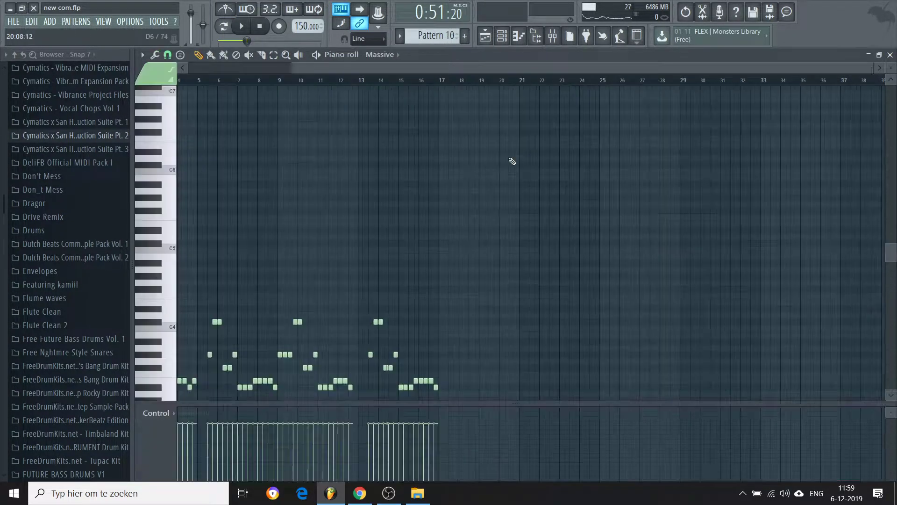
{"action": "left_click_drag", "start_coordinate": [440, 70], "coordinate": [270, 60]}
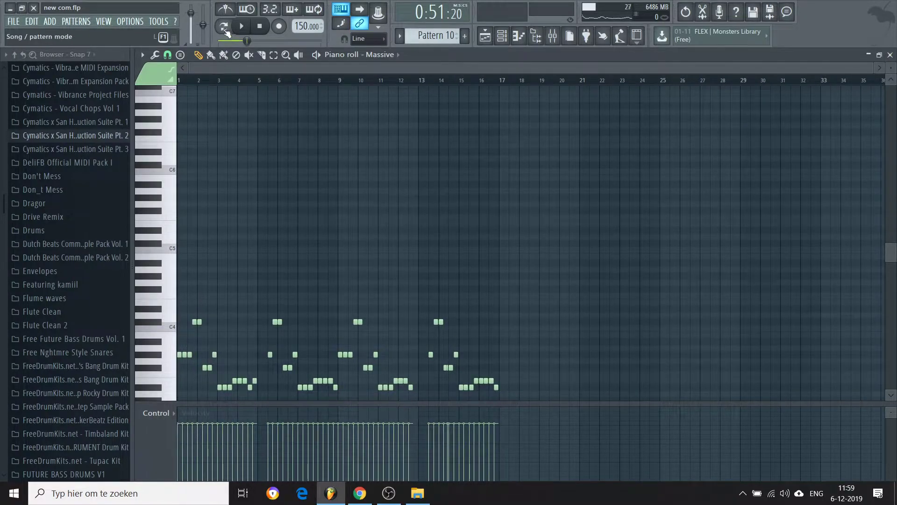
{"action": "left_click", "coordinate": [225, 28]}
{"action": "left_click", "coordinate": [241, 26]}
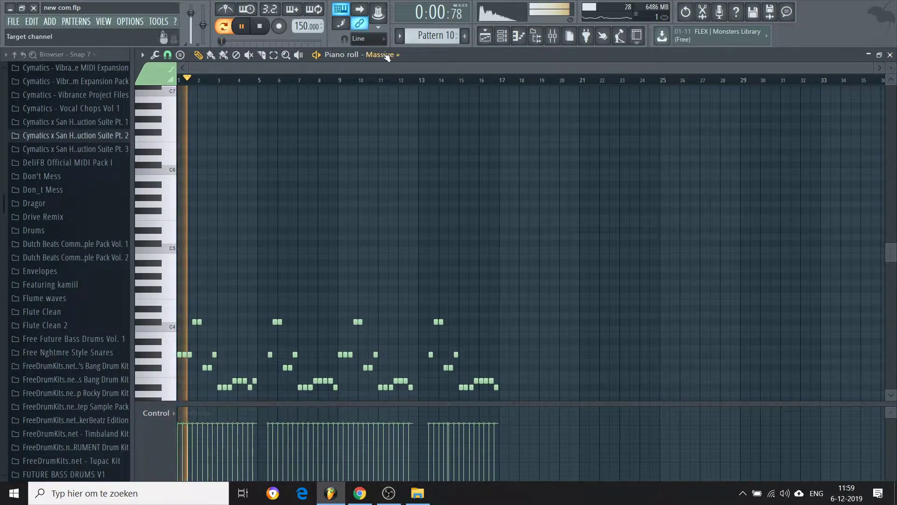
Open the Massive synth from the channel rack to view its settings, stop playback and dismiss the Windows error message.
{"action": "left_click", "coordinate": [502, 38]}
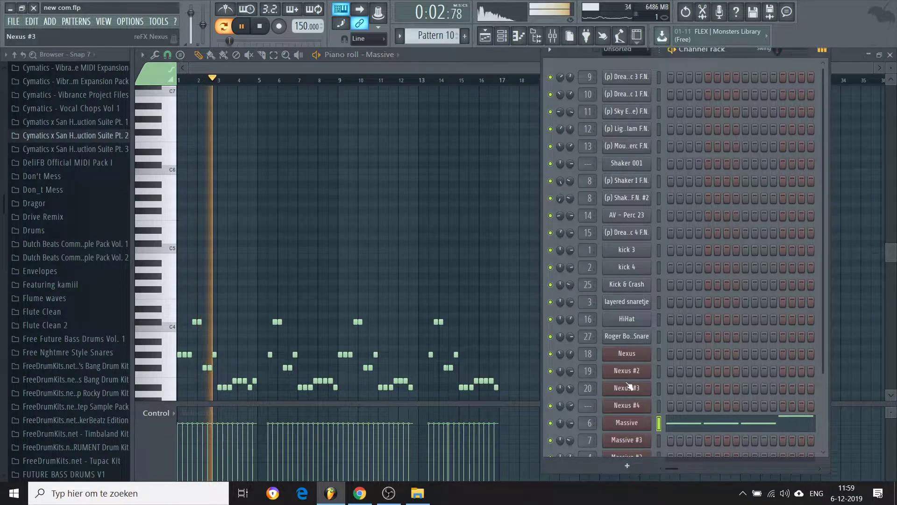
{"action": "left_click", "coordinate": [626, 423]}
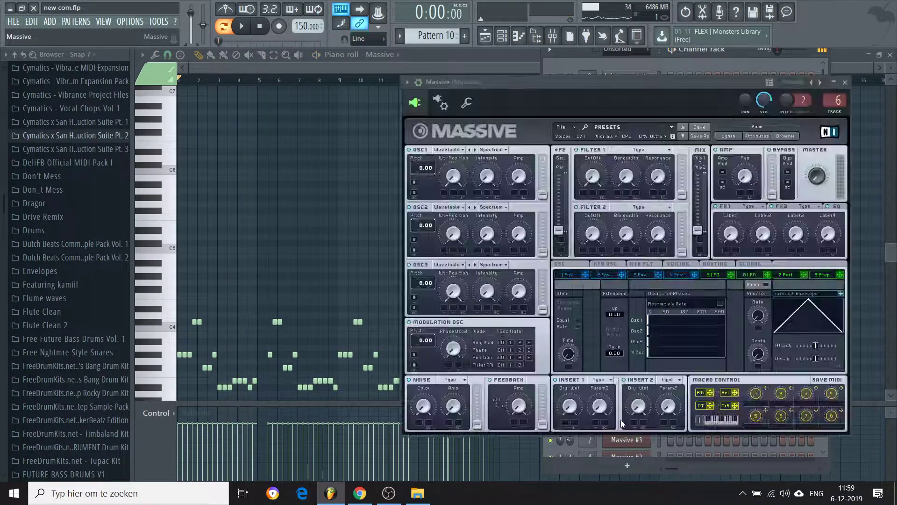
{"action": "key", "text": "space"}
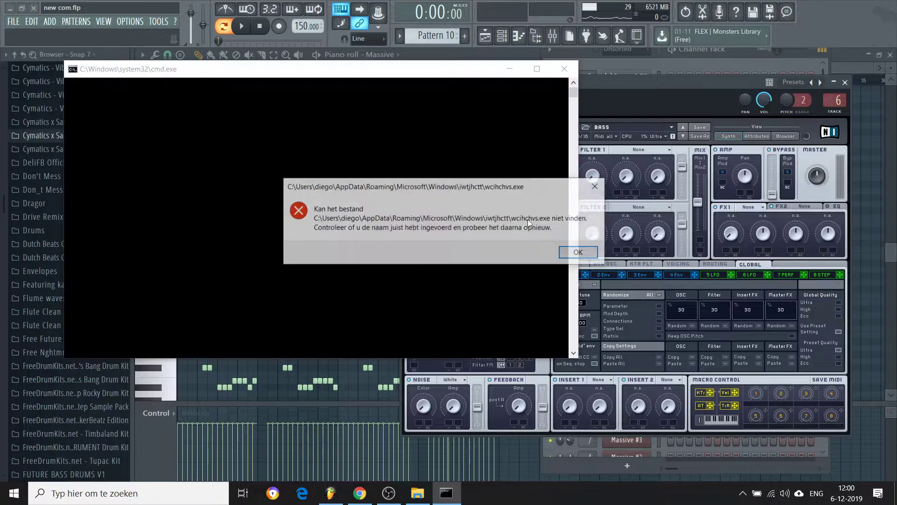
{"action": "left_click", "coordinate": [578, 252]}
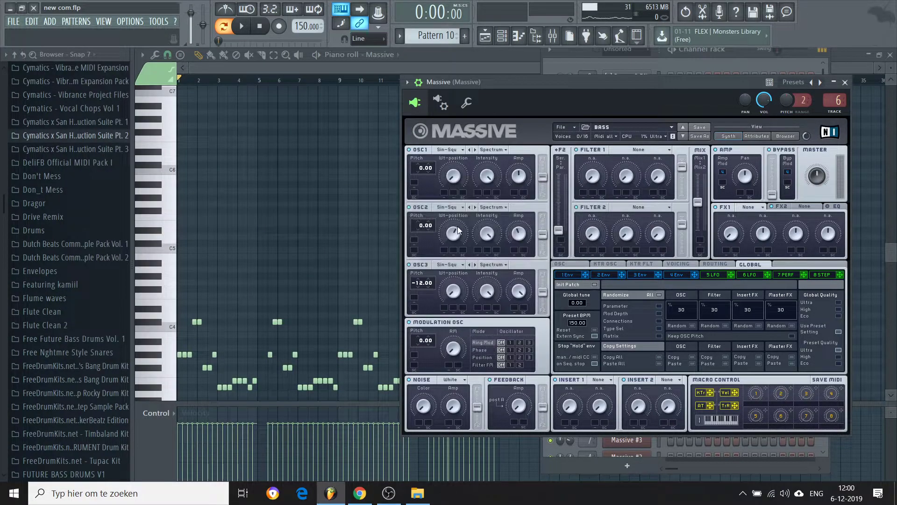
View the Fruity parametric EQ 2 in slot 7 and the Fruity WaveShaper on the Massive mixer track.
{"action": "left_click", "coordinate": [553, 36]}
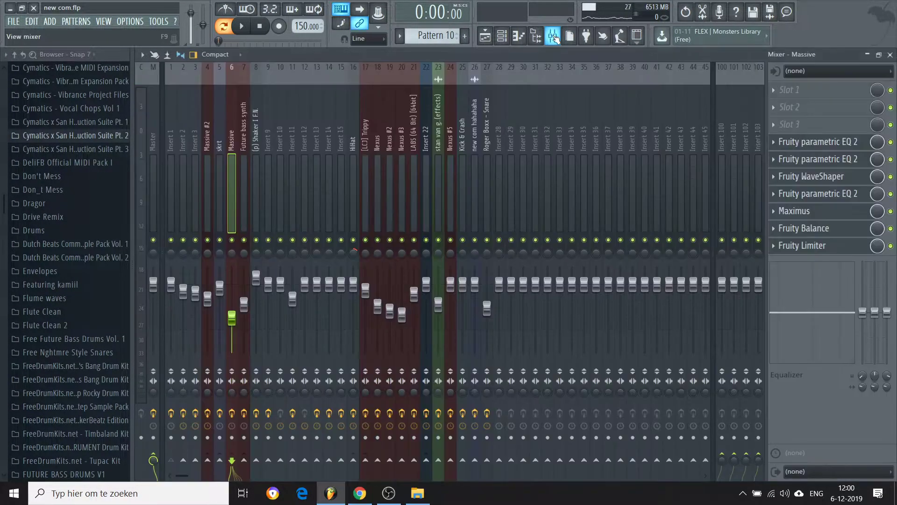
{"action": "left_click", "coordinate": [811, 194]}
{"action": "left_click", "coordinate": [810, 178]}
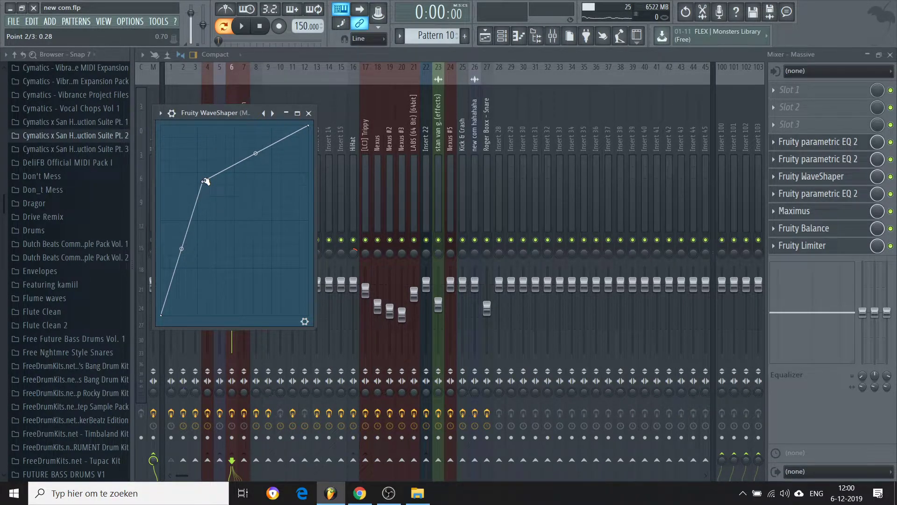
Move the Fruity WaveShaper curve's middle point to 0.23, 0.74 and view the Fruity parametric EQ 2 in slot 4.
{"action": "mouse_move", "coordinate": [204, 183]}
{"action": "left_mouse_down"}
{"action": "mouse_move", "coordinate": [161, 186]}
{"action": "mouse_move", "coordinate": [194, 174]}
{"action": "left_mouse_up"}
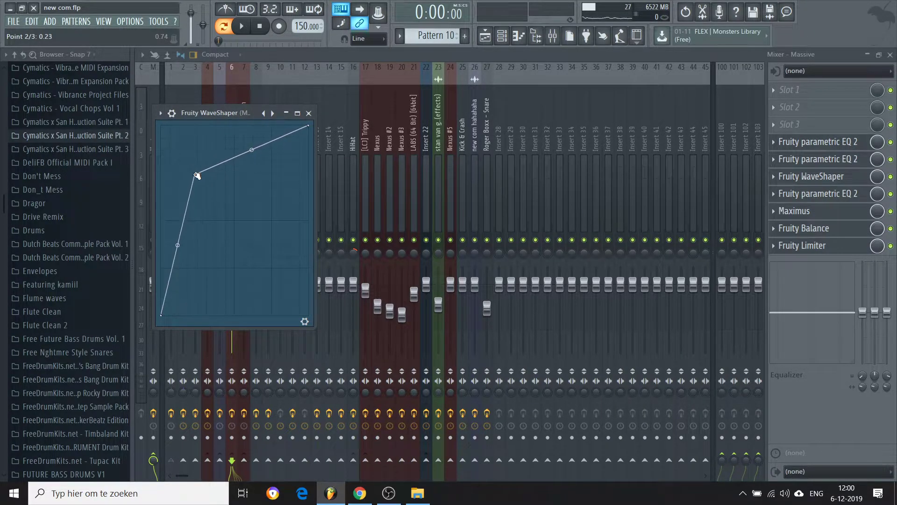
{"action": "left_click", "coordinate": [823, 142]}
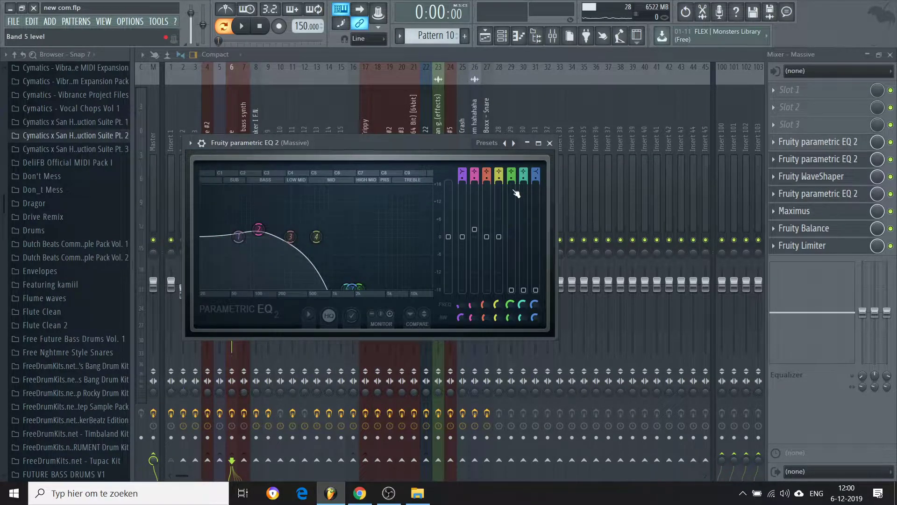
Open Pattern 11's Massive #4 notes from the playlist in the piano roll, play the pattern from its start and stop playback.
{"action": "left_click", "coordinate": [485, 35]}
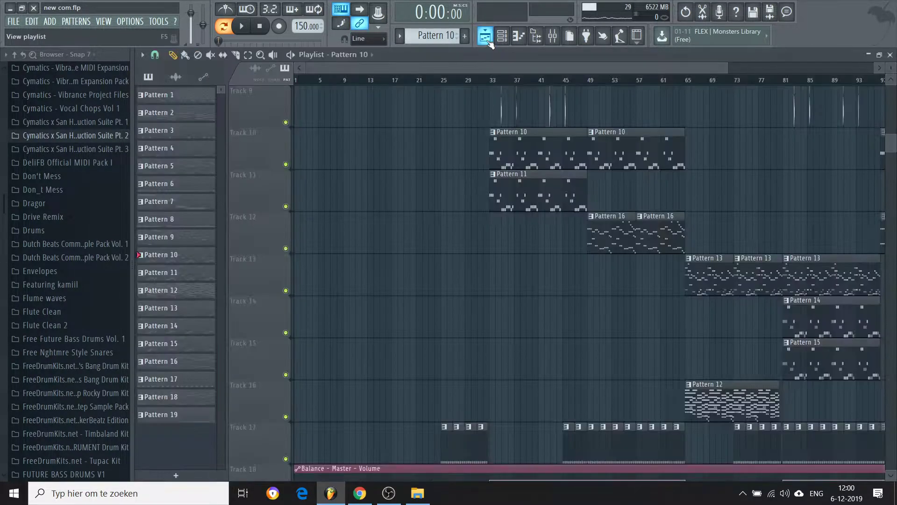
{"action": "double_click", "coordinate": [516, 191]}
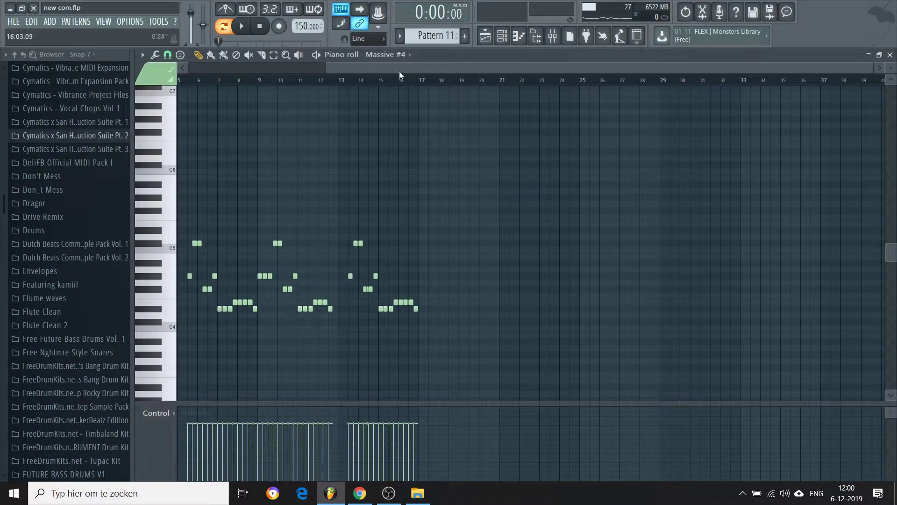
{"action": "left_click_drag", "start_coordinate": [399, 70], "coordinate": [220, 65]}
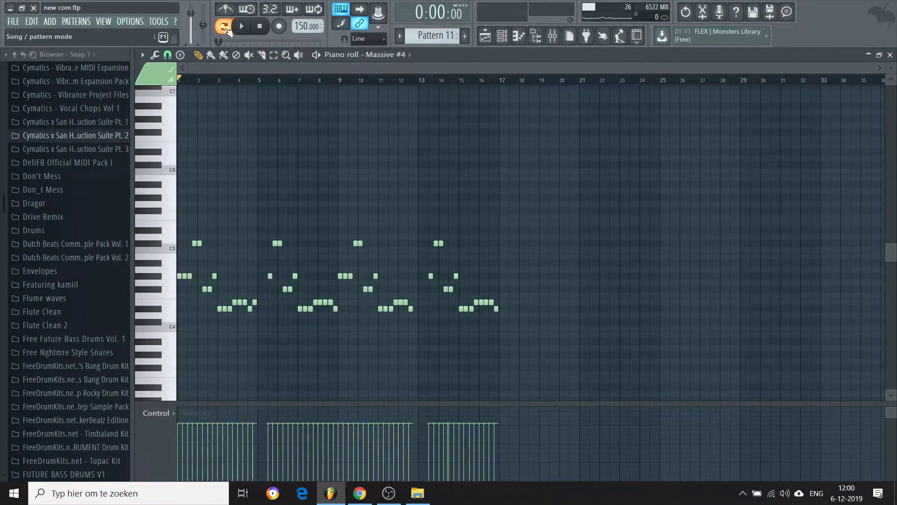
{"action": "key", "text": "space"}
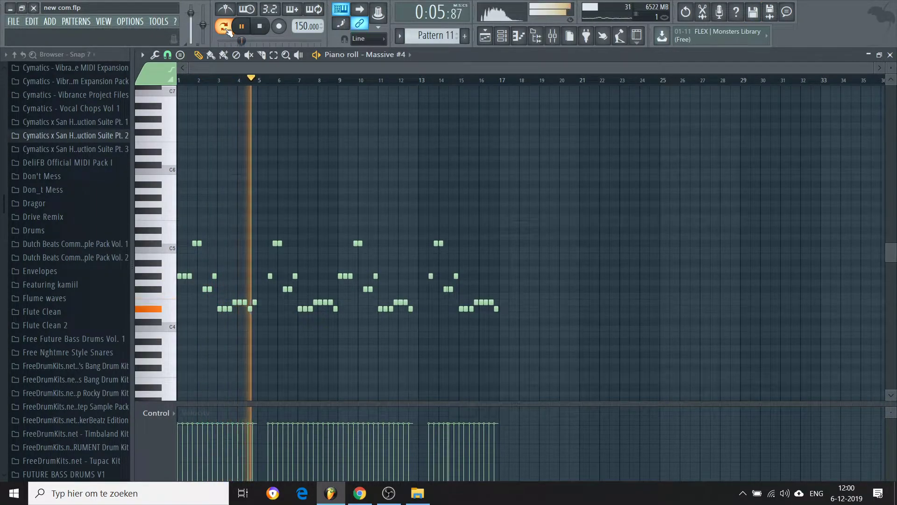
{"action": "key", "text": "space"}
View the Massive #4 synth settings and the Fruity parametric EQ 2 in slot 6 of its skrt mixer track.
{"action": "left_click", "coordinate": [504, 37]}
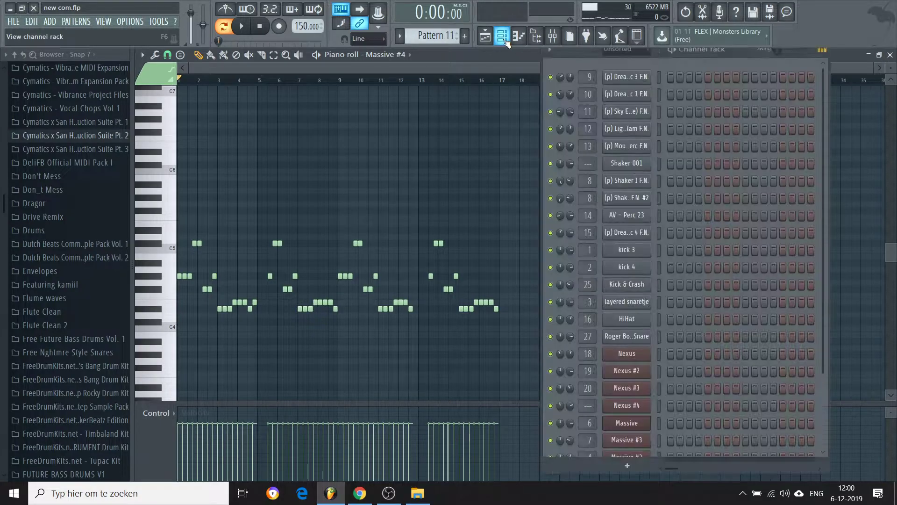
{"action": "scroll", "coordinate": [823, 312], "scroll_direction": "down", "scroll_amount": 3}
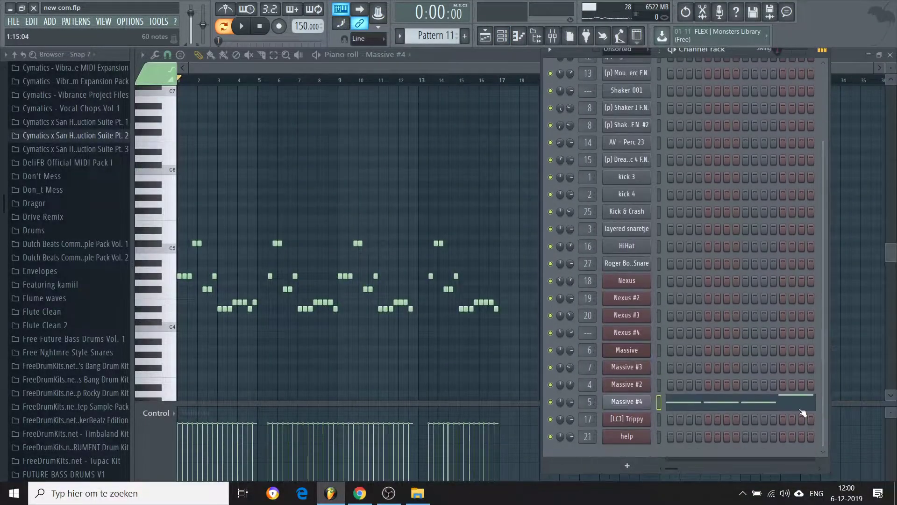
{"action": "left_click", "coordinate": [607, 402]}
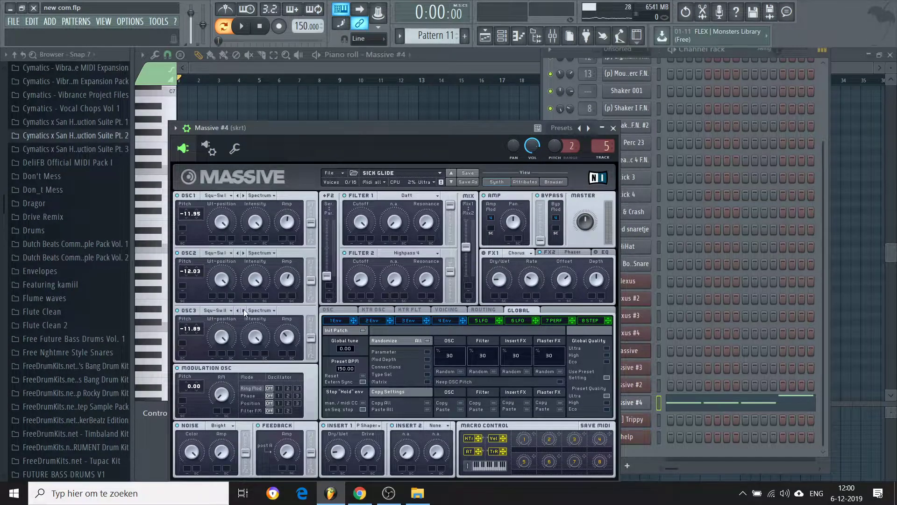
{"action": "left_click", "coordinate": [552, 35]}
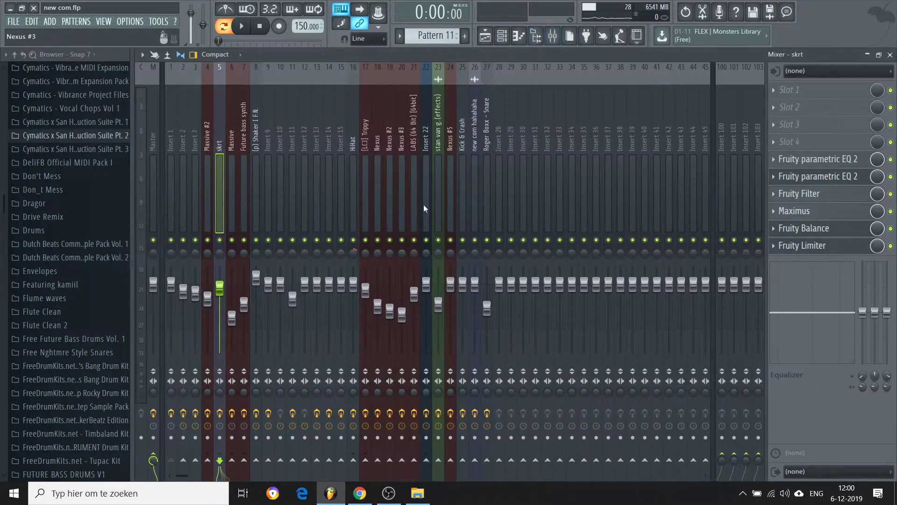
{"action": "left_click", "coordinate": [818, 176]}
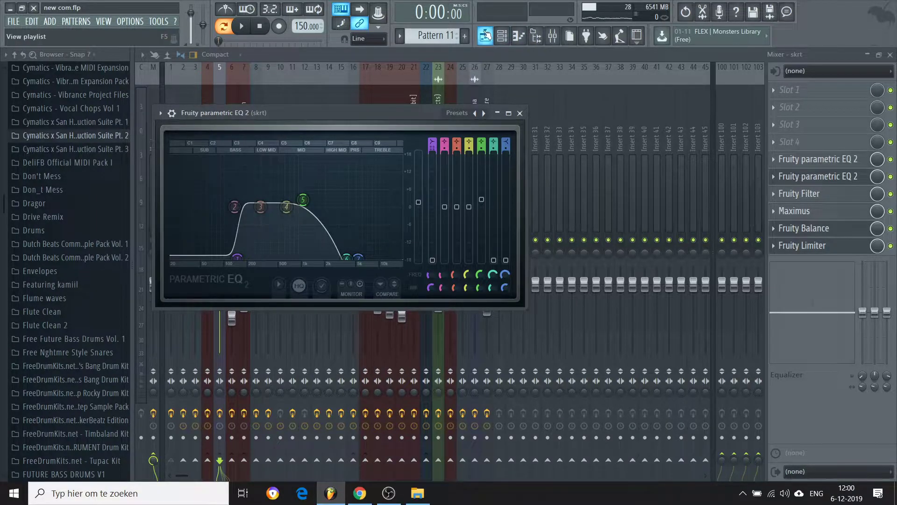
Solo Track 9's audio clips in the playlist, play the song from bar 34, stop playback and unsolo the track.
{"action": "left_click", "coordinate": [485, 35]}
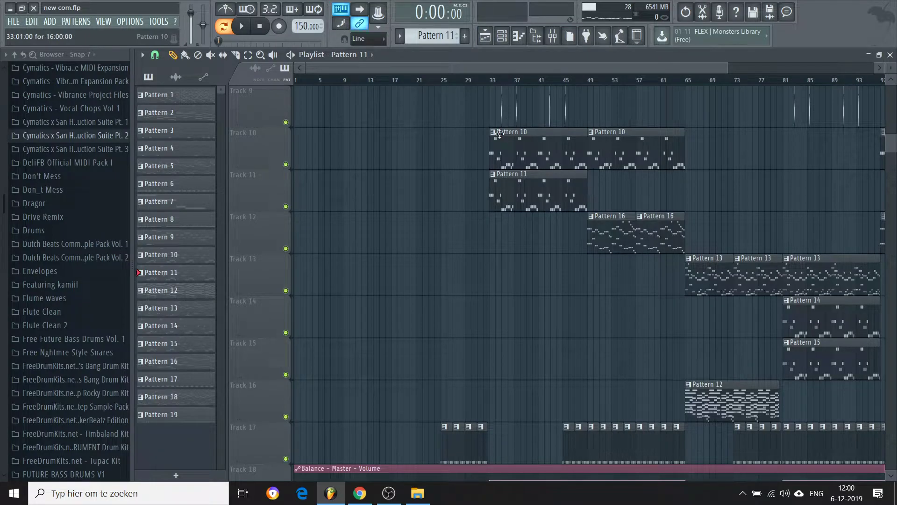
{"action": "left_click_drag", "start_coordinate": [726, 67], "coordinate": [510, 81]}
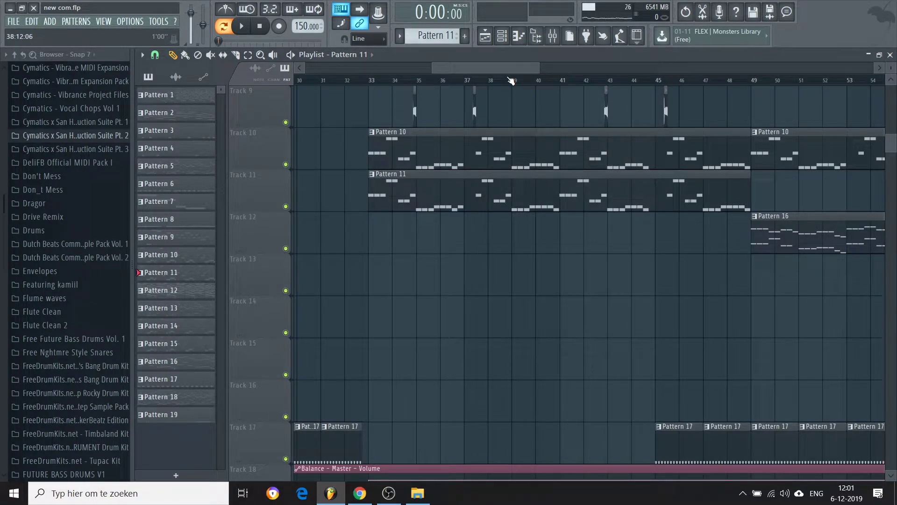
{"action": "left_click", "coordinate": [417, 84]}
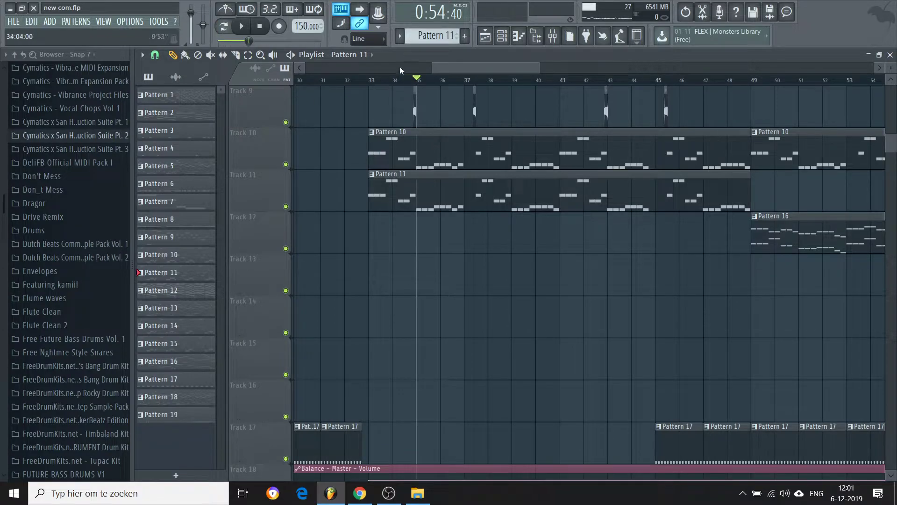
{"action": "left_click", "coordinate": [393, 81]}
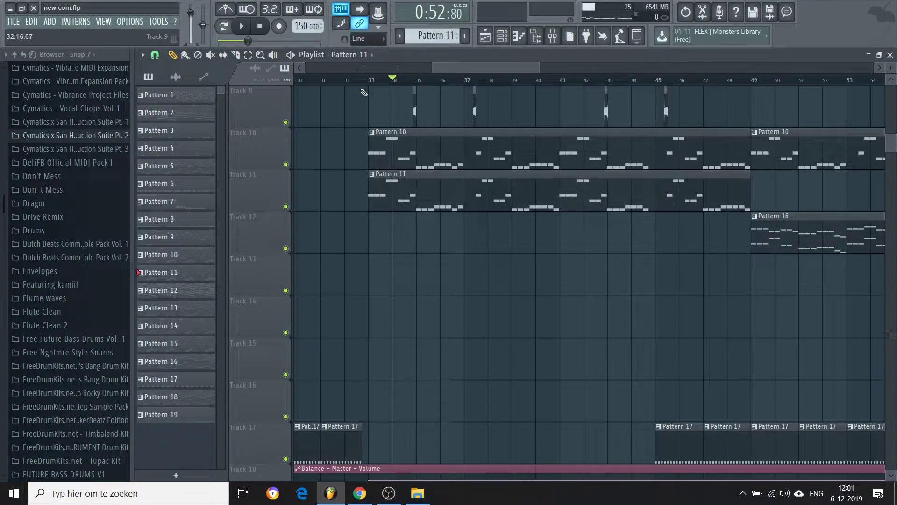
{"action": "right_click", "coordinate": [287, 123]}
{"action": "key", "text": "space"}
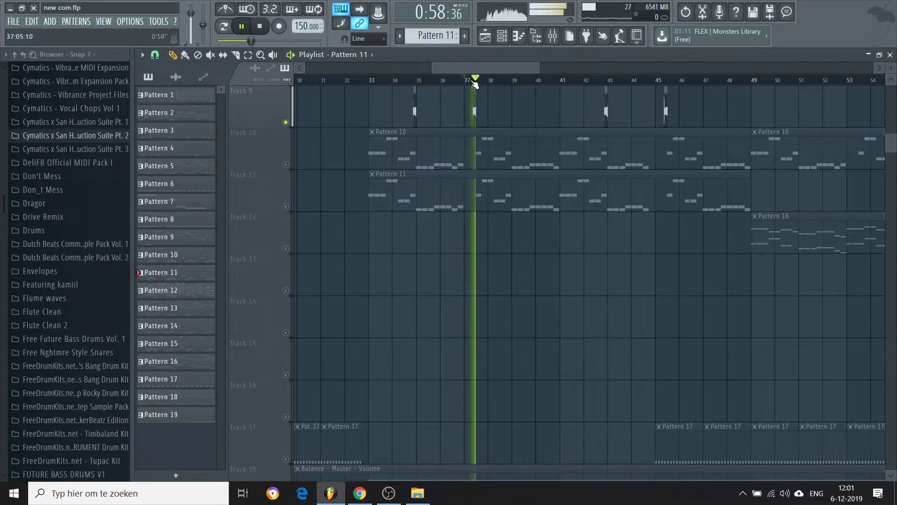
{"action": "key", "text": "space"}
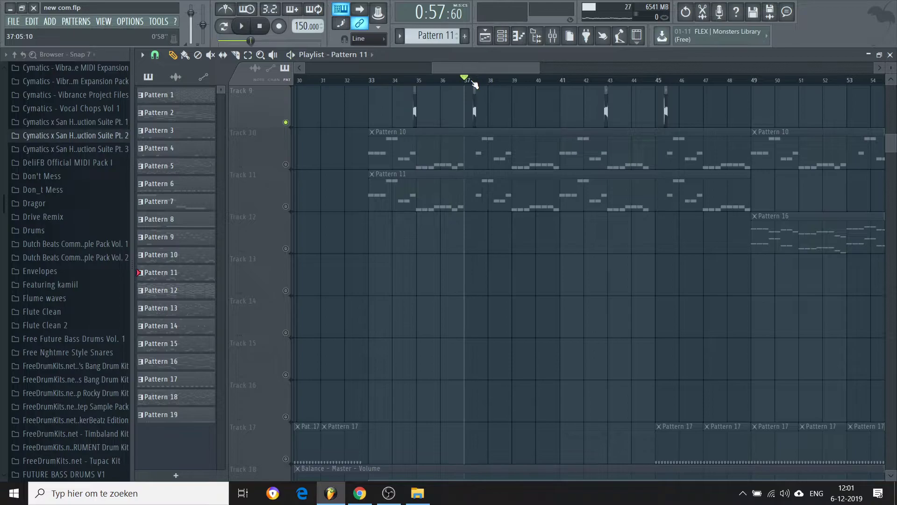
{"action": "right_click", "coordinate": [287, 124]}
Play the song with all tracks from bar 33 and bring the upper playlist tracks into view.
{"action": "left_click", "coordinate": [369, 83]}
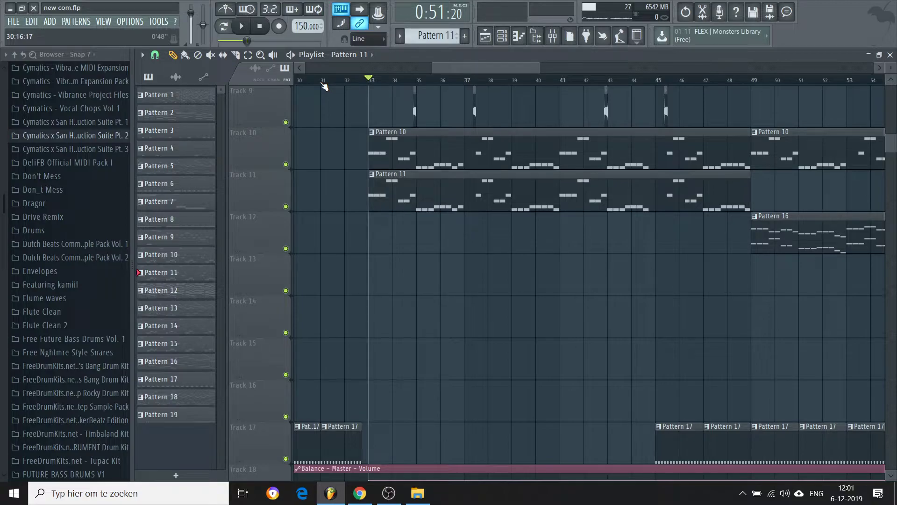
{"action": "key", "text": "space"}
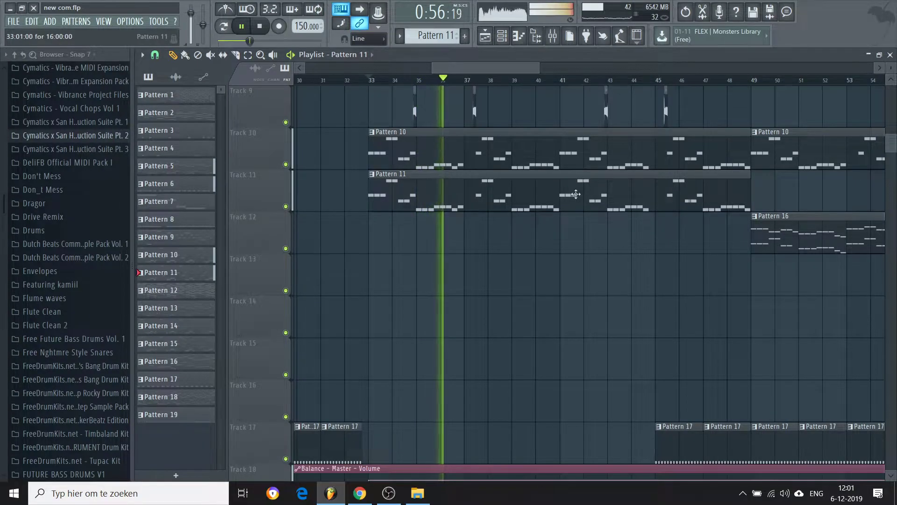
{"action": "scroll", "coordinate": [292, 260], "scroll_direction": "up", "scroll_amount": 7}
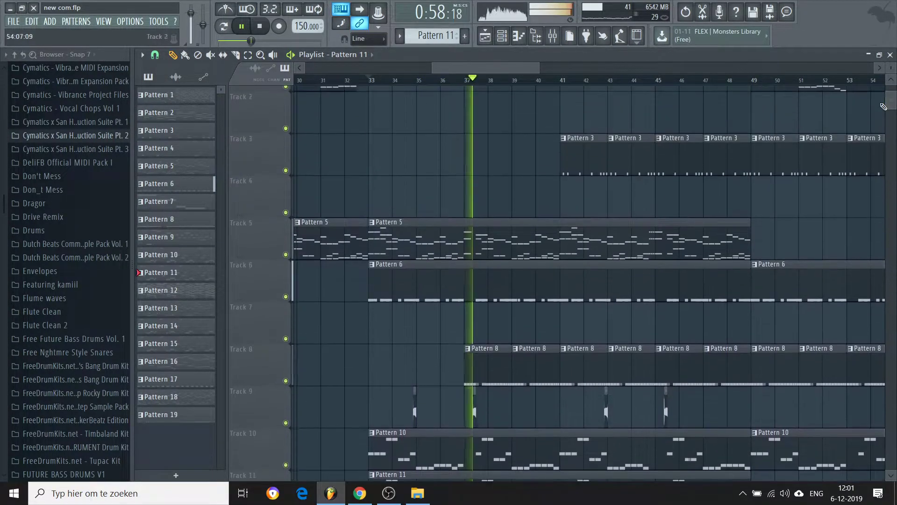
Solo Track 5 together with Track 9, play them from bar 42, stop playback and restore all tracks.
{"action": "right_click", "coordinate": [286, 255]}
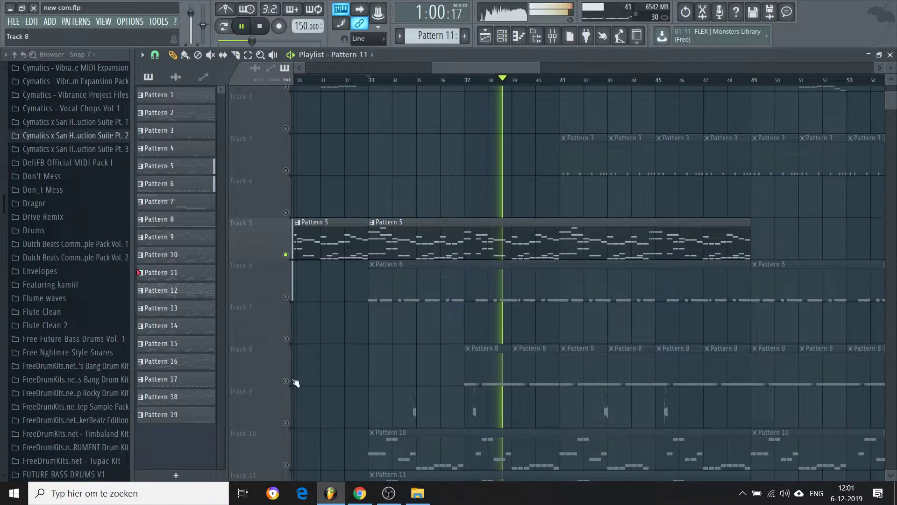
{"action": "left_click", "coordinate": [285, 423]}
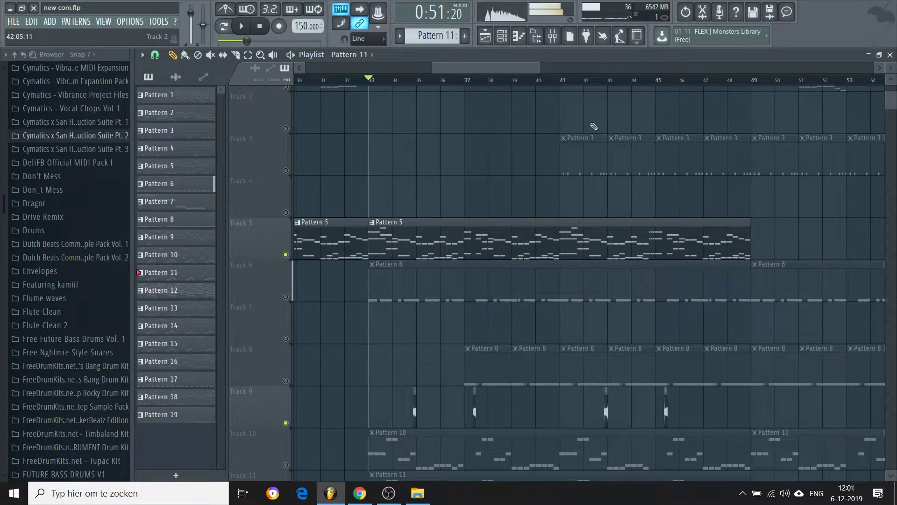
{"action": "left_click", "coordinate": [609, 83]}
{"action": "left_click", "coordinate": [579, 84]}
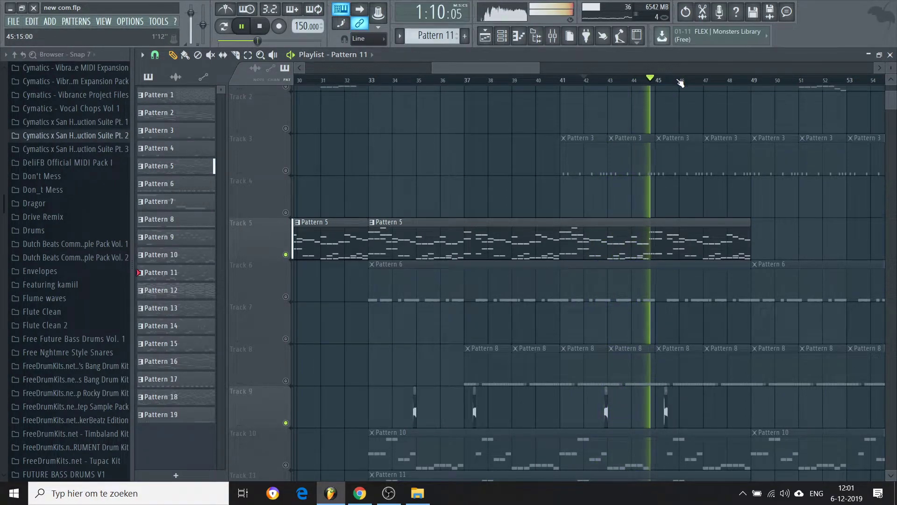
{"action": "key", "text": "space"}
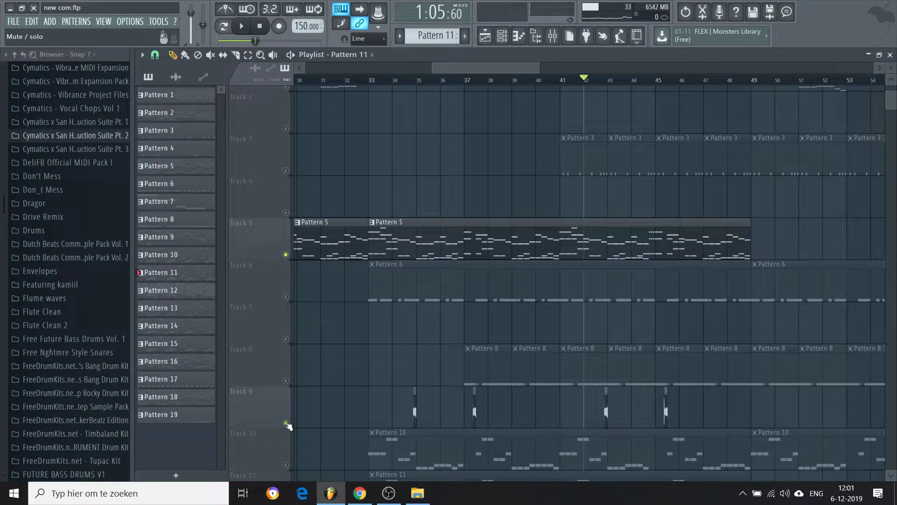
{"action": "right_click", "coordinate": [285, 254]}
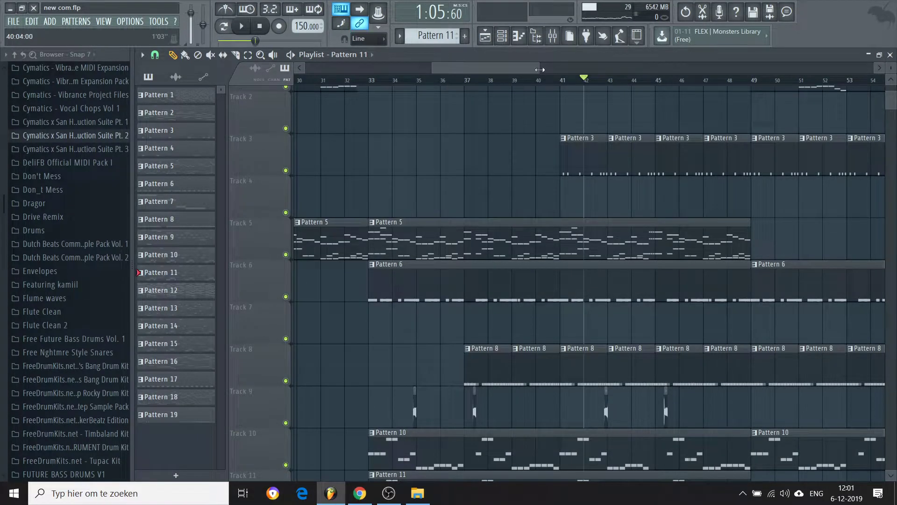
Open Pattern 3's percussion notes in the piano roll, play them in pattern mode, and return to the playlist and stop playback.
{"action": "left_click_drag", "start_coordinate": [540, 69], "coordinate": [619, 69]}
{"action": "double_click", "coordinate": [375, 160]}
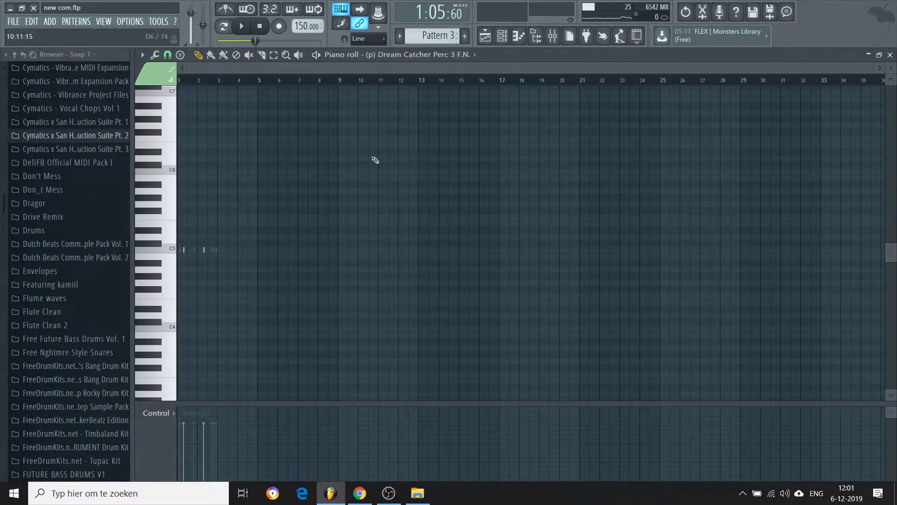
{"action": "left_click", "coordinate": [225, 27]}
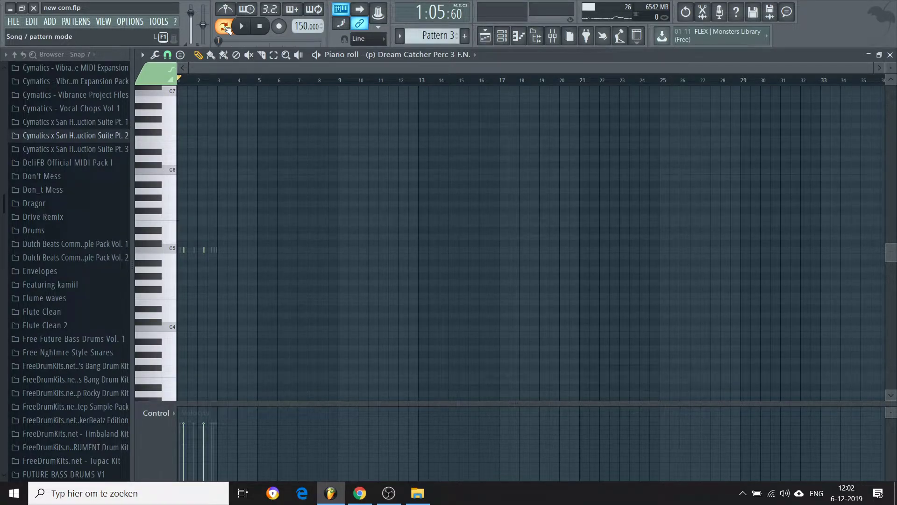
{"action": "key", "text": "space"}
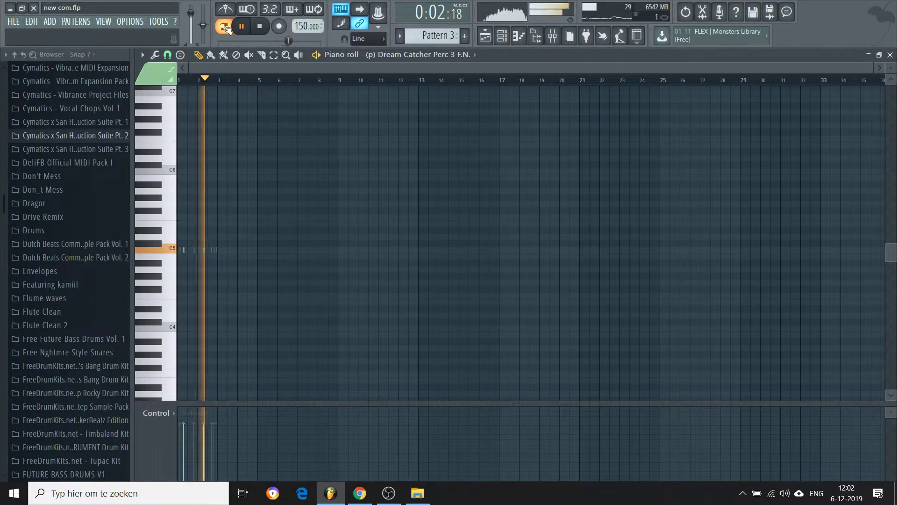
{"action": "left_click", "coordinate": [485, 36]}
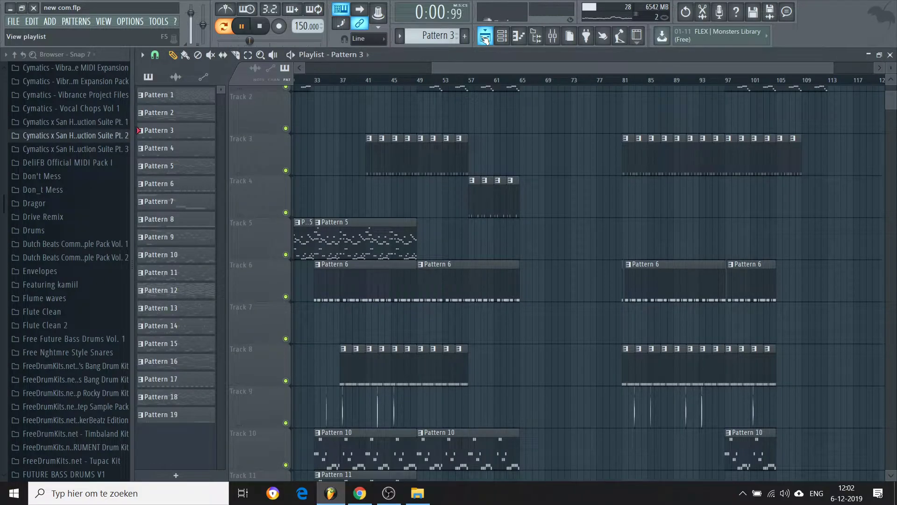
{"action": "left_click_drag", "start_coordinate": [445, 67], "coordinate": [380, 66]}
{"action": "key", "text": "space"}
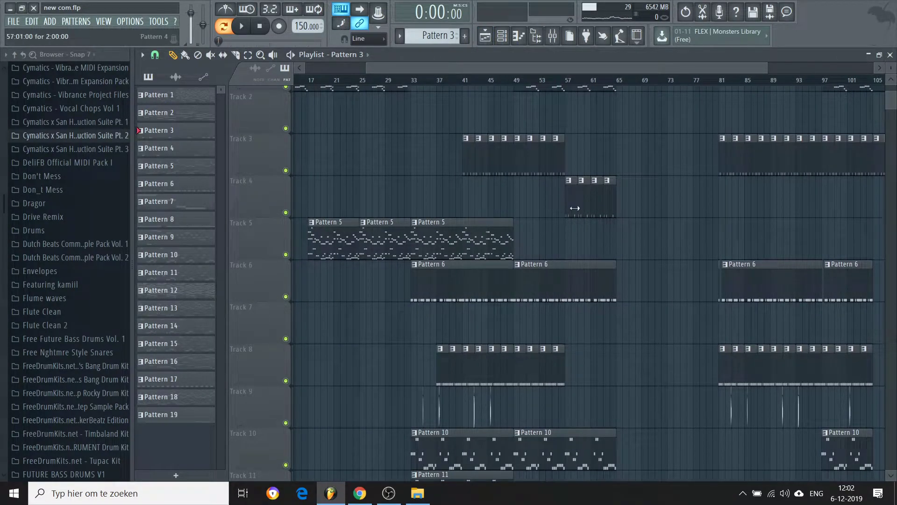
Play Pattern 8 while viewing its HiHat notes up close, stop playback, and place the song position at bar 41 in the playlist.
{"action": "double_click", "coordinate": [460, 371]}
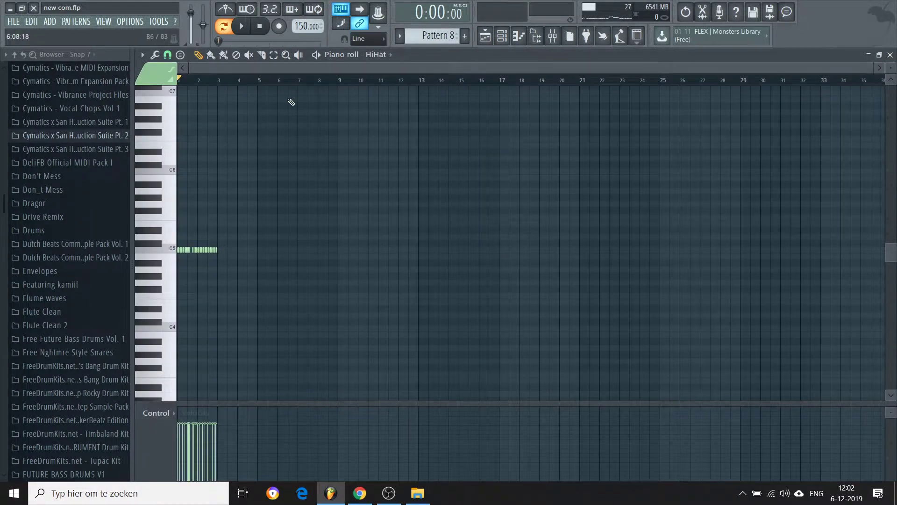
{"action": "key", "text": "space"}
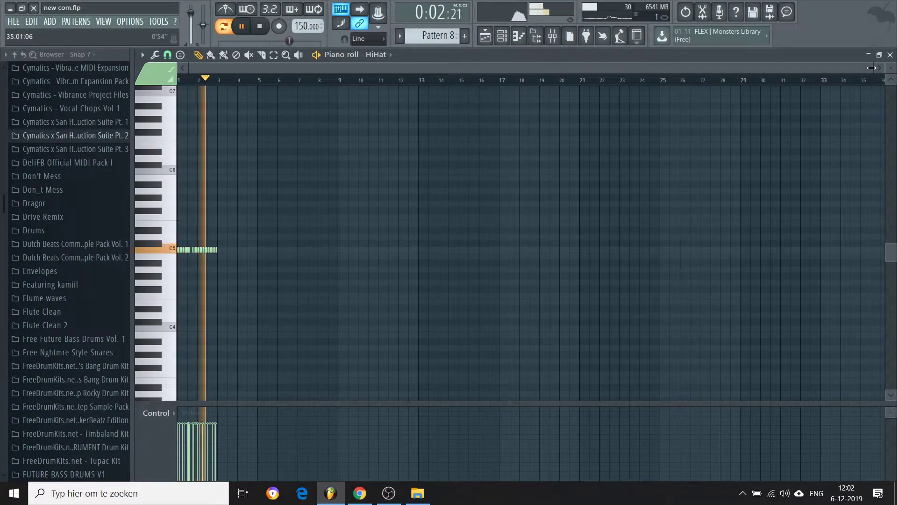
{"action": "left_click_drag", "start_coordinate": [877, 68], "coordinate": [569, 83]}
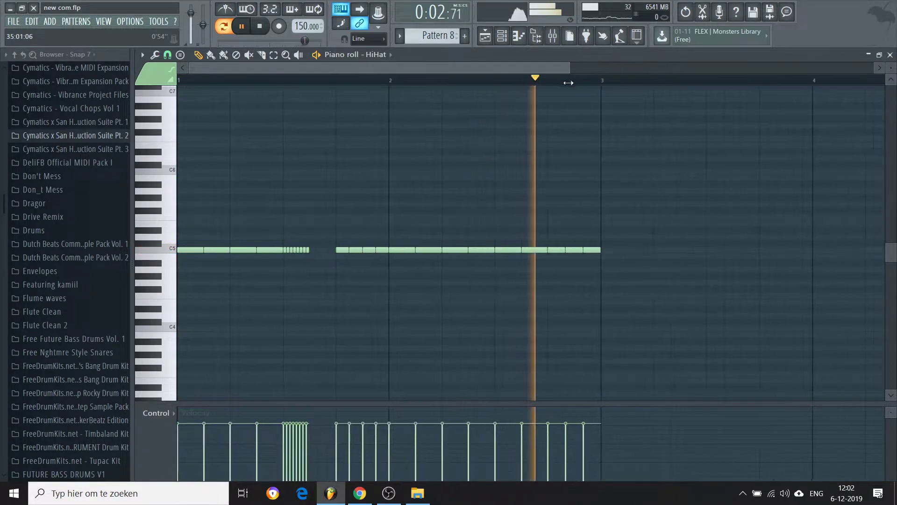
{"action": "left_click", "coordinate": [485, 35]}
{"action": "key", "text": "space"}
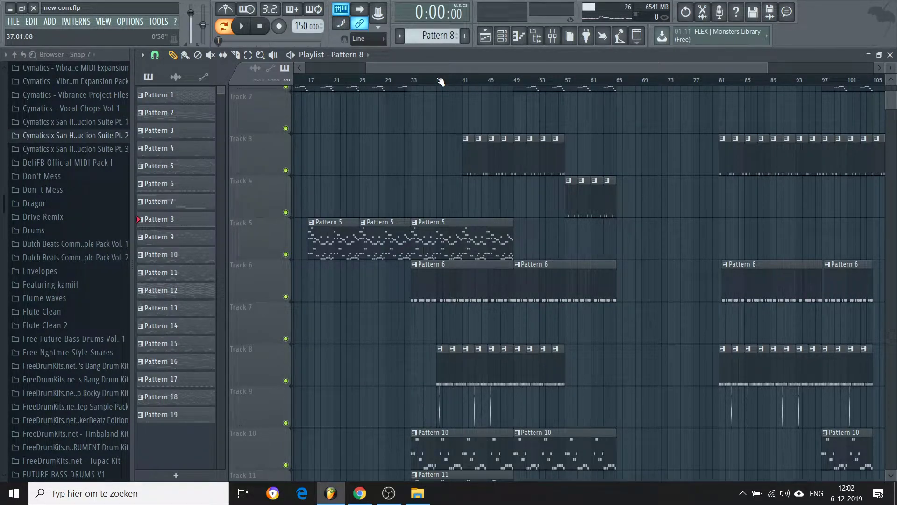
{"action": "left_click", "coordinate": [465, 81]}
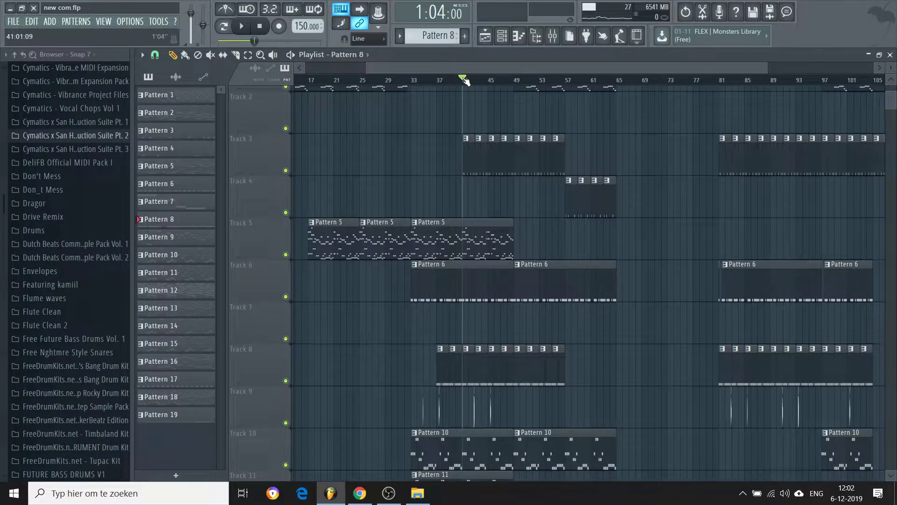
Play the song with all tracks from bar 41 while looking over the upper playlist tracks, and stop playback.
{"action": "scroll", "coordinate": [465, 81], "scroll_direction": "down", "scroll_amount": 8}
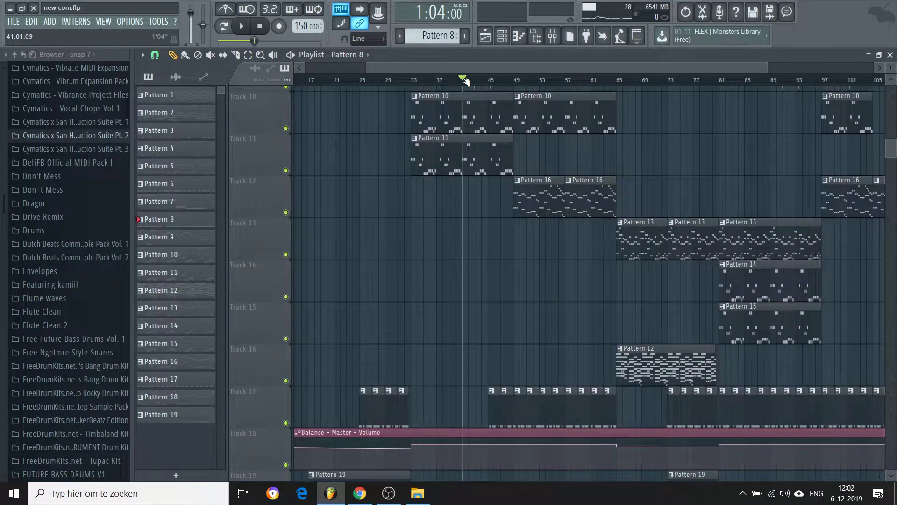
{"action": "scroll", "coordinate": [465, 81], "scroll_direction": "up", "scroll_amount": 7}
{"action": "key", "text": "space"}
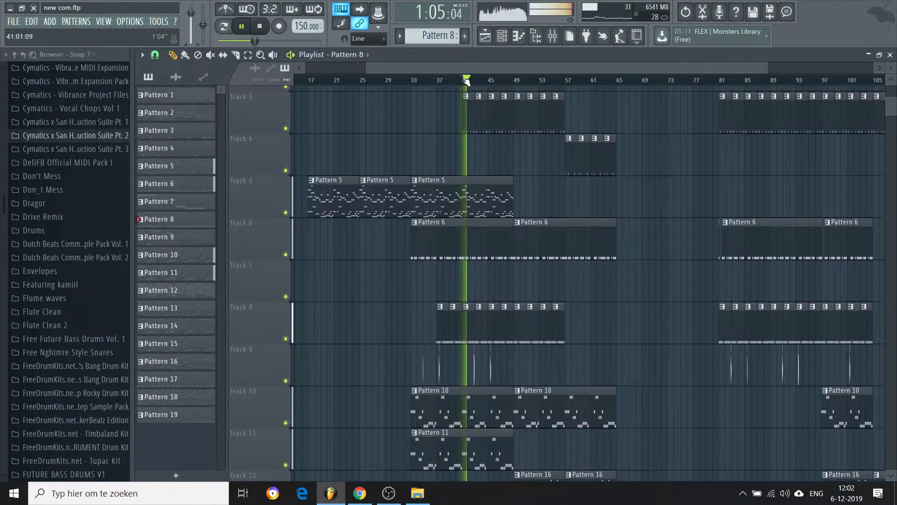
{"action": "scroll", "coordinate": [466, 81], "scroll_direction": "up", "scroll_amount": 2}
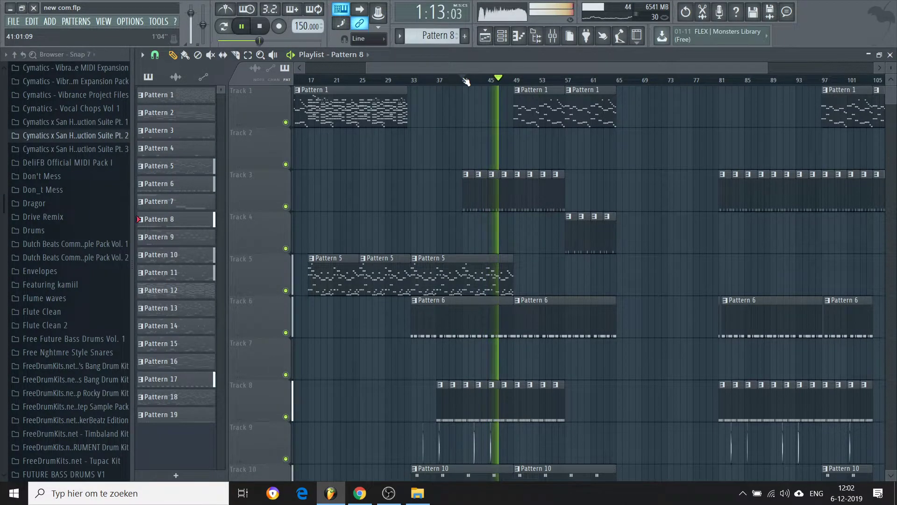
{"action": "scroll", "coordinate": [466, 82], "scroll_direction": "down", "scroll_amount": 1}
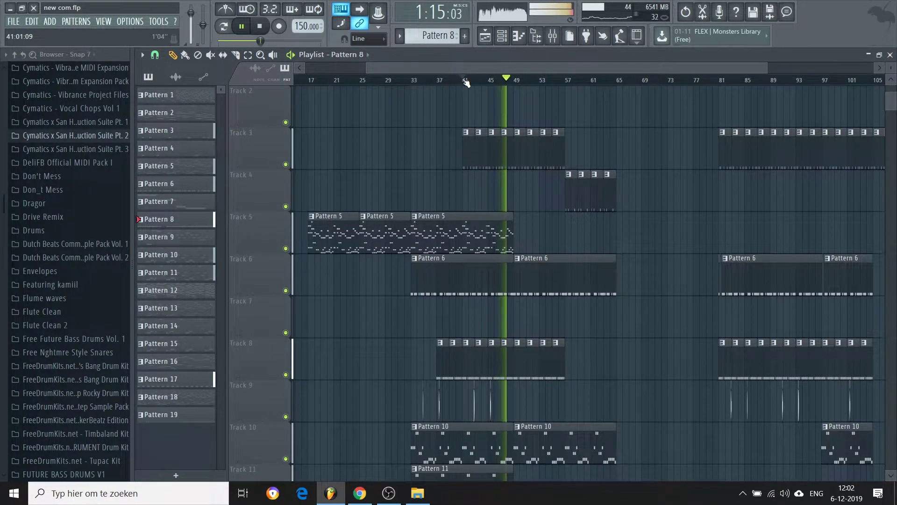
{"action": "scroll", "coordinate": [466, 82], "scroll_direction": "up", "scroll_amount": 1}
{"action": "key", "text": "space"}
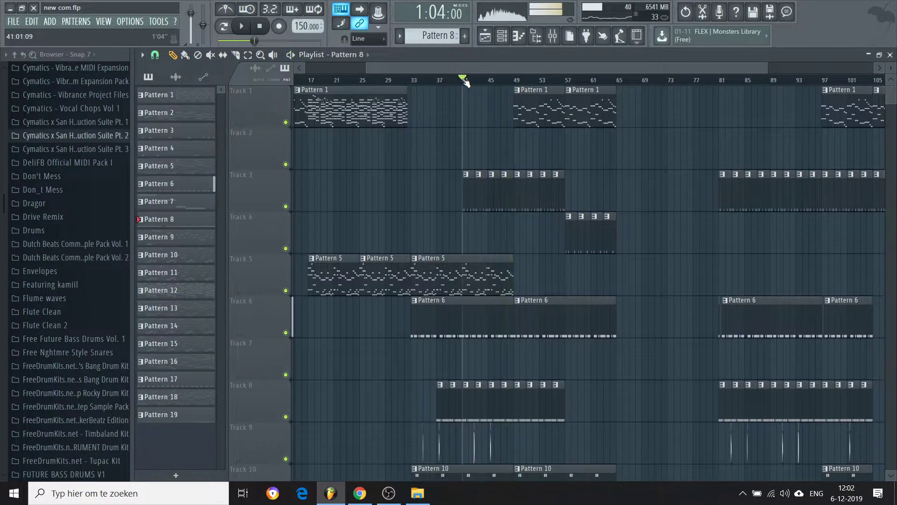
Place the song position at bar 49 and open Pattern 16's [LCJ] Trippy notes in the piano roll with the whole melody in view.
{"action": "left_click", "coordinate": [516, 80]}
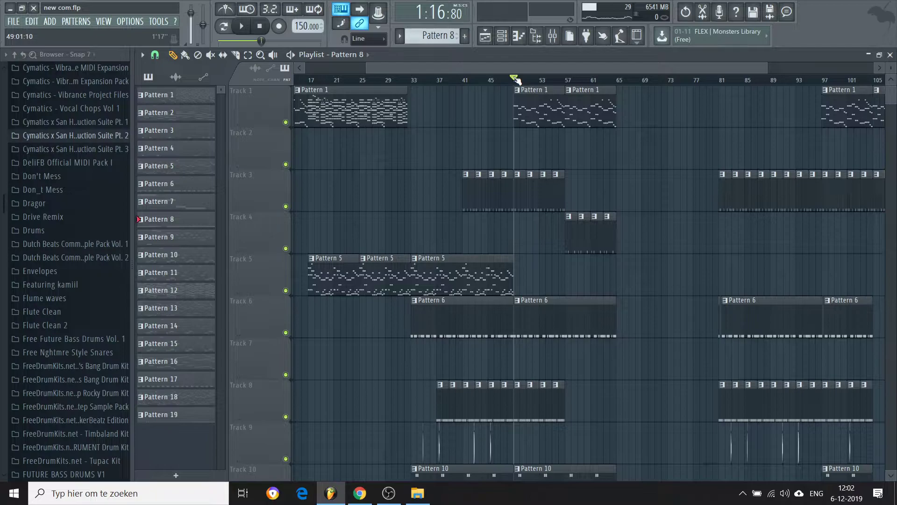
{"action": "scroll", "coordinate": [516, 80], "scroll_direction": "down", "scroll_amount": 13}
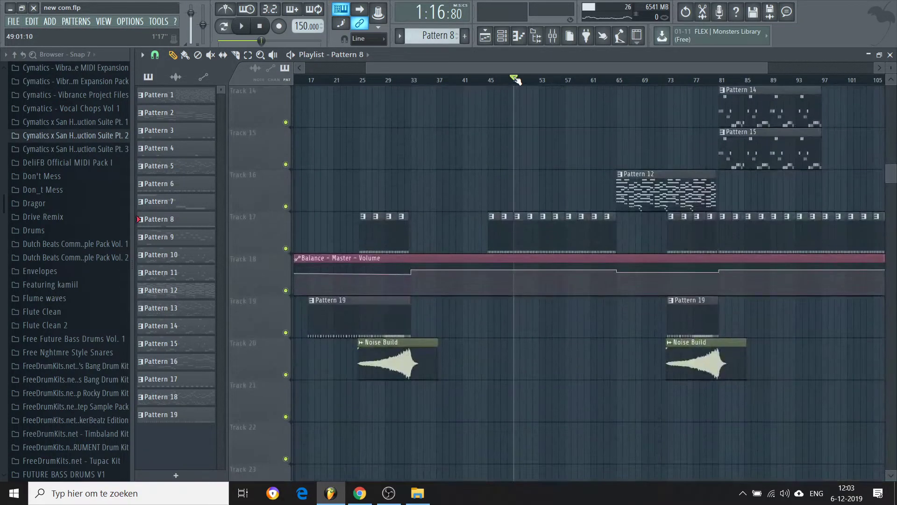
{"action": "scroll", "coordinate": [516, 80], "scroll_direction": "up", "scroll_amount": 6}
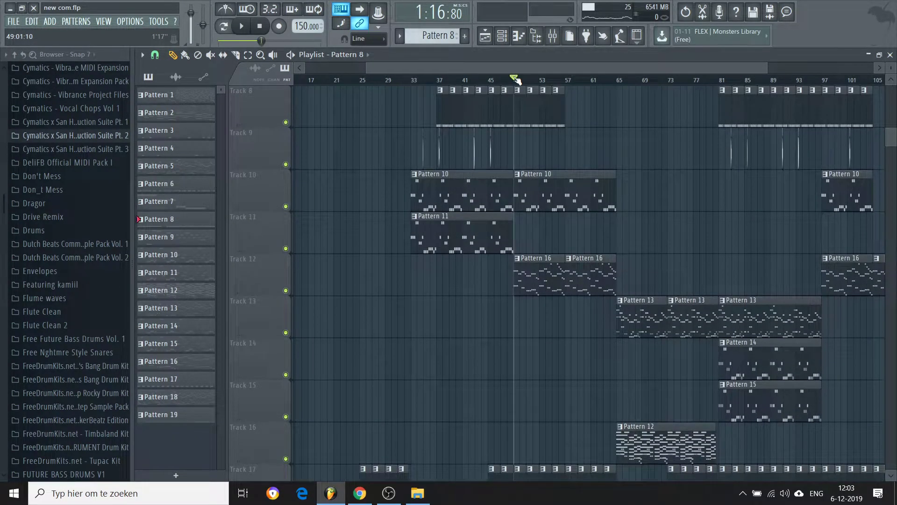
{"action": "double_click", "coordinate": [540, 274]}
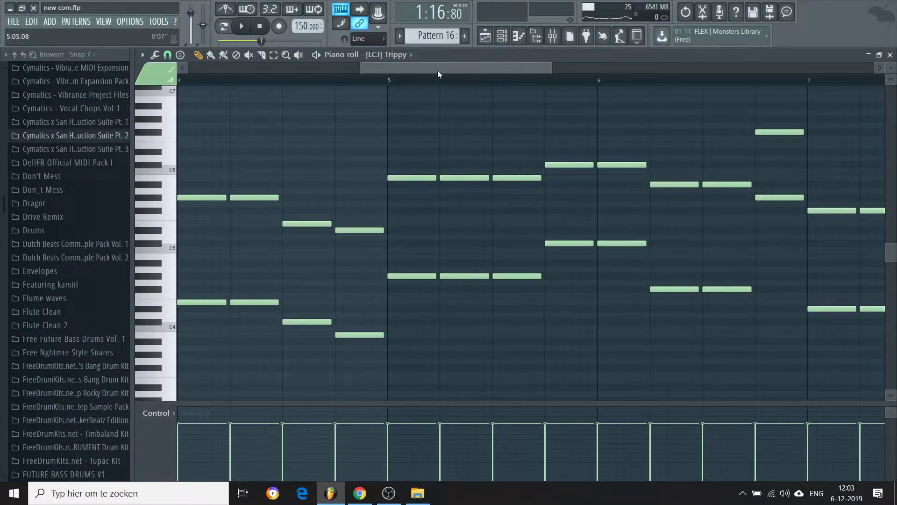
{"action": "scroll", "coordinate": [438, 70], "scroll_direction": "left", "scroll_amount": 5}
{"action": "scroll", "coordinate": [381, 66], "scroll_direction": "down", "scroll_amount": 5}
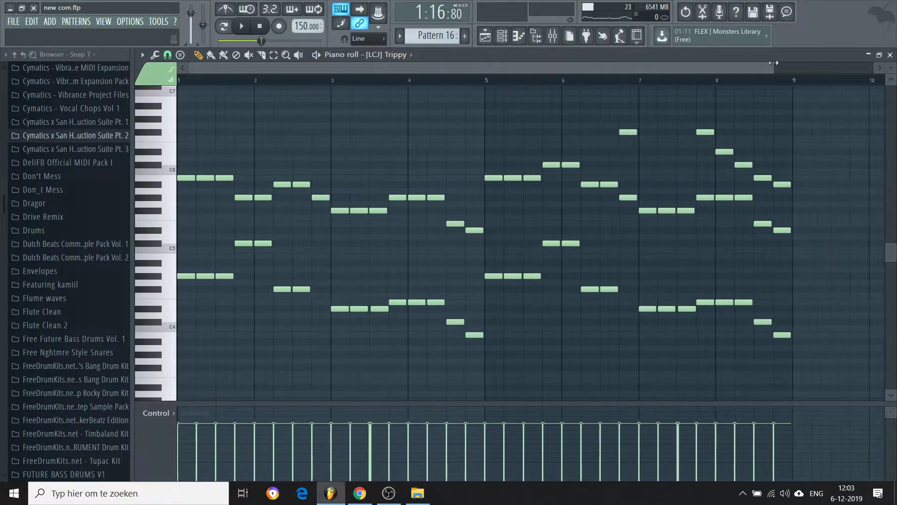
Play Pattern 16 in pattern mode, return to the playlist and stop playback.
{"action": "left_click", "coordinate": [224, 27]}
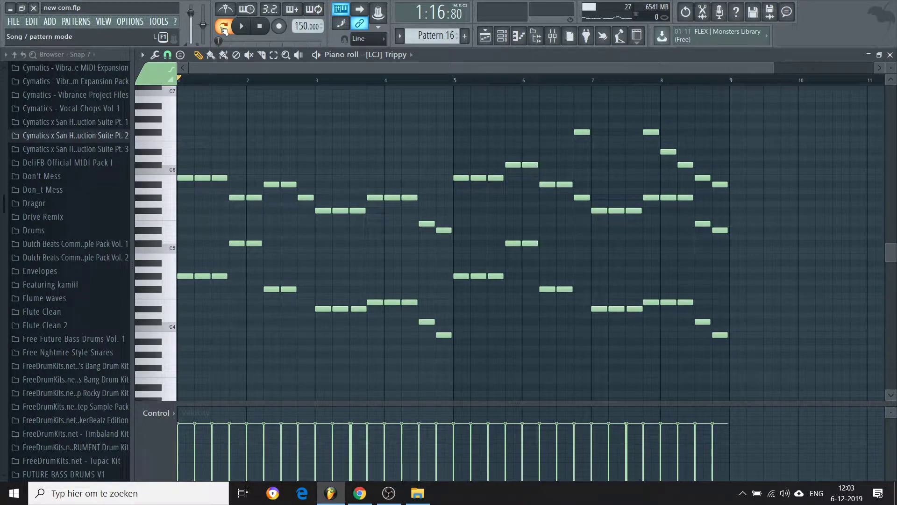
{"action": "key", "text": "space"}
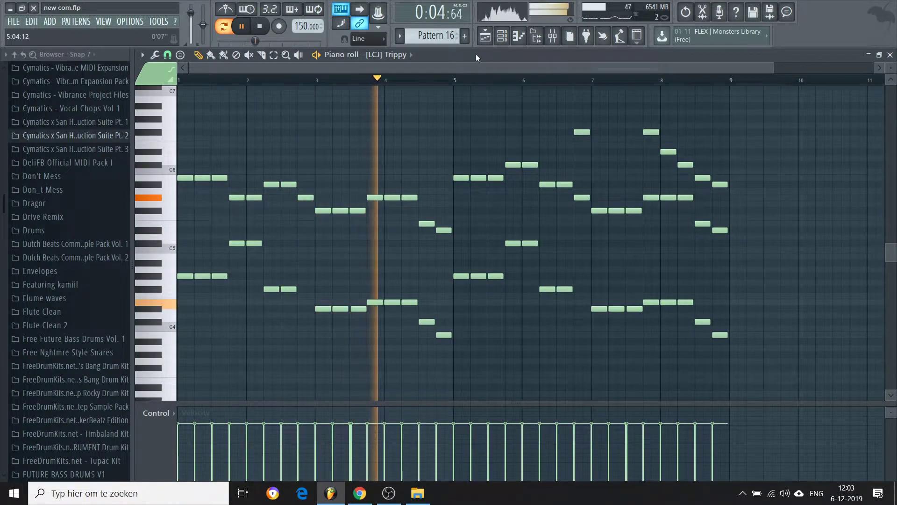
{"action": "left_click", "coordinate": [485, 35]}
{"action": "key", "text": "space"}
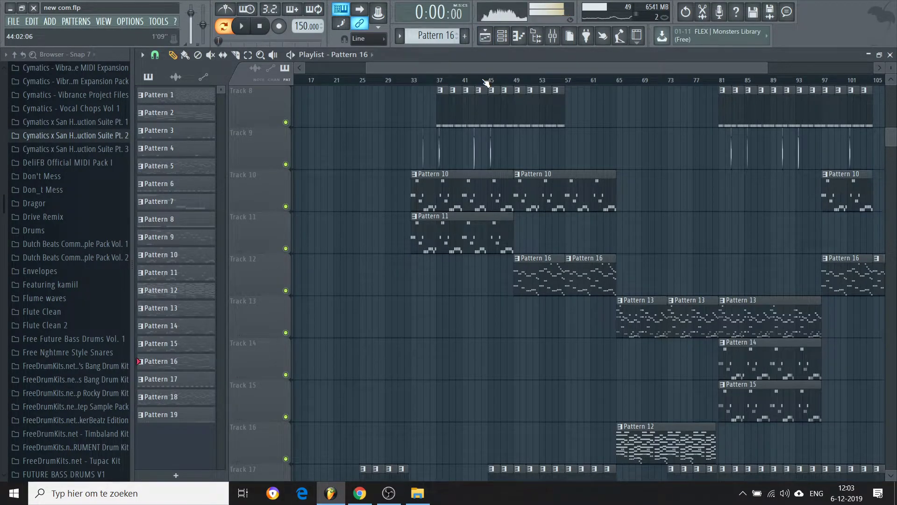
Play the song with all tracks from bar 49 up to about bar 57, and stop playback.
{"action": "left_click", "coordinate": [517, 82]}
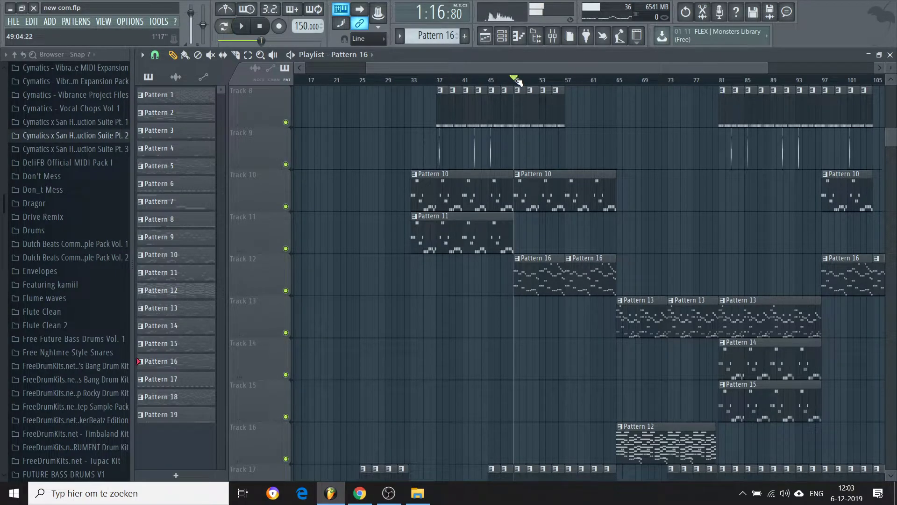
{"action": "scroll", "coordinate": [518, 81], "scroll_direction": "up", "scroll_amount": 5}
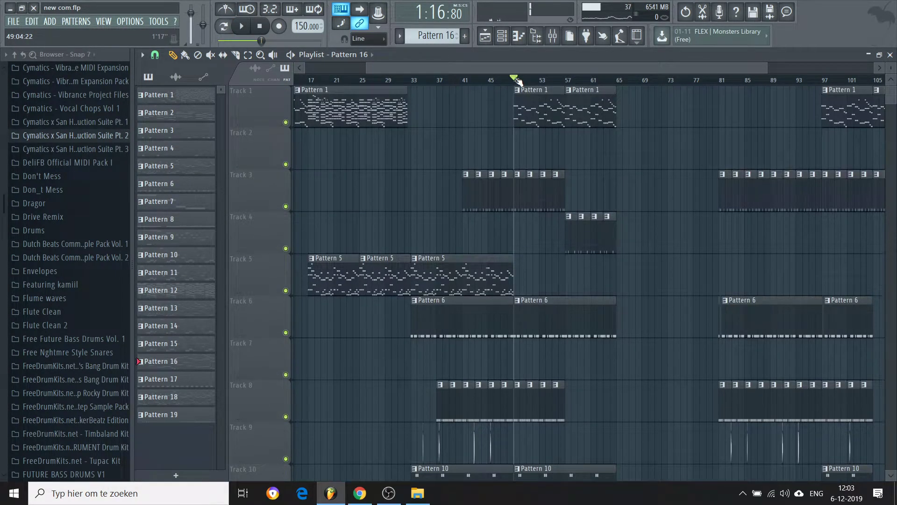
{"action": "key", "text": "space"}
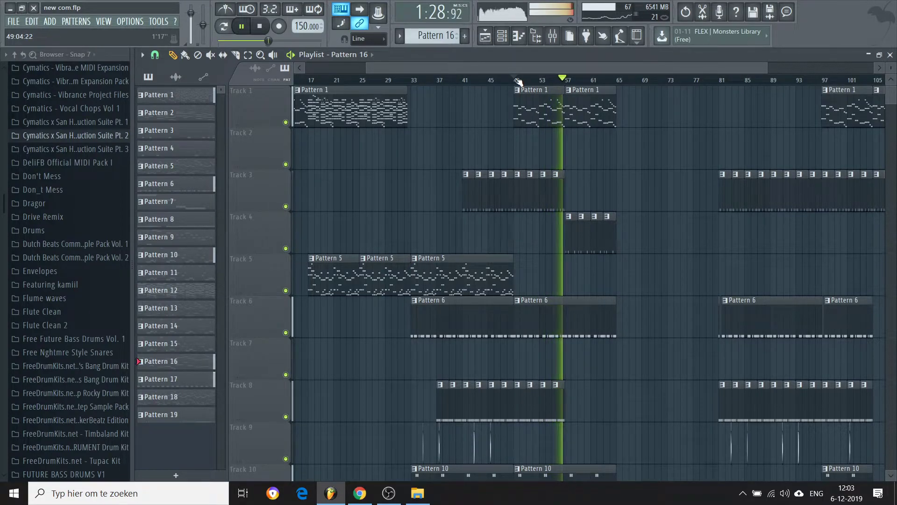
{"action": "key", "text": "space"}
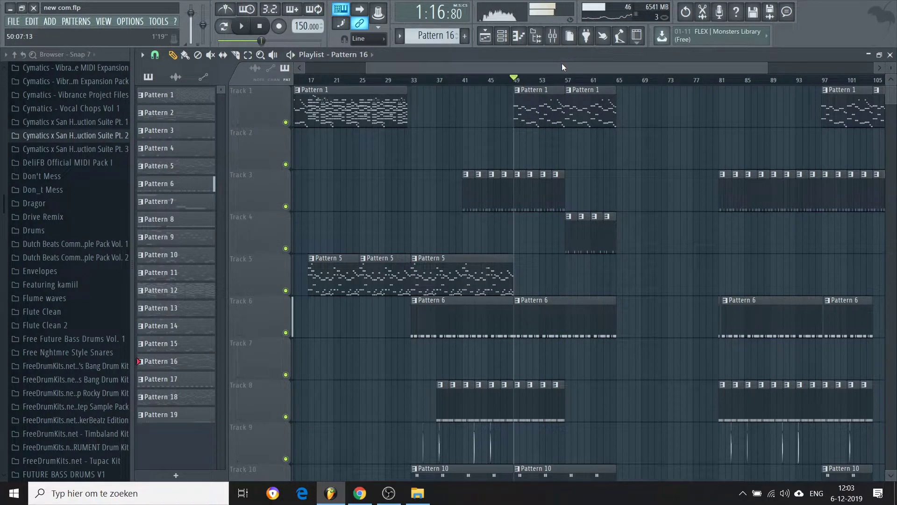
Place the song position at bar 65, open Pattern 12's Nexus notes in the piano roll, and switch to its Nexus #6 chord notes.
{"action": "left_click_drag", "start_coordinate": [562, 65], "coordinate": [692, 72]}
{"action": "left_click", "coordinate": [423, 84]}
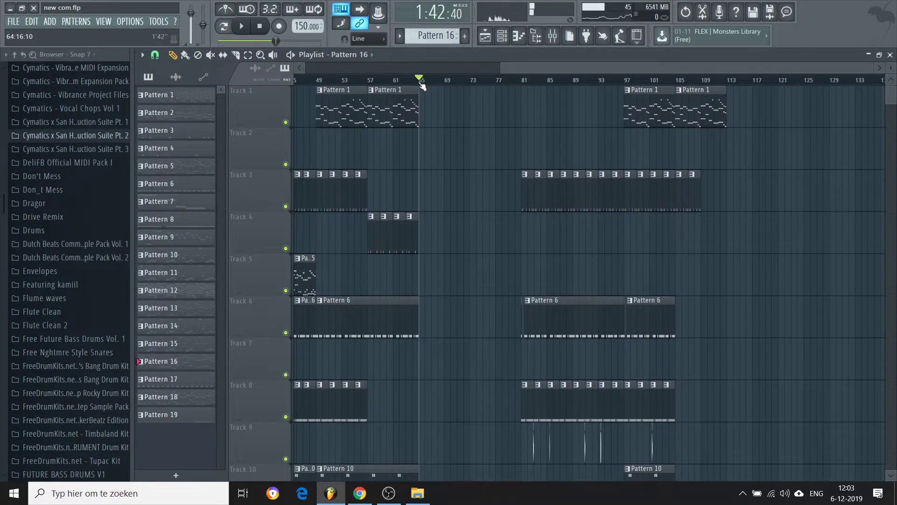
{"action": "scroll", "coordinate": [424, 86], "scroll_direction": "down", "scroll_amount": 5}
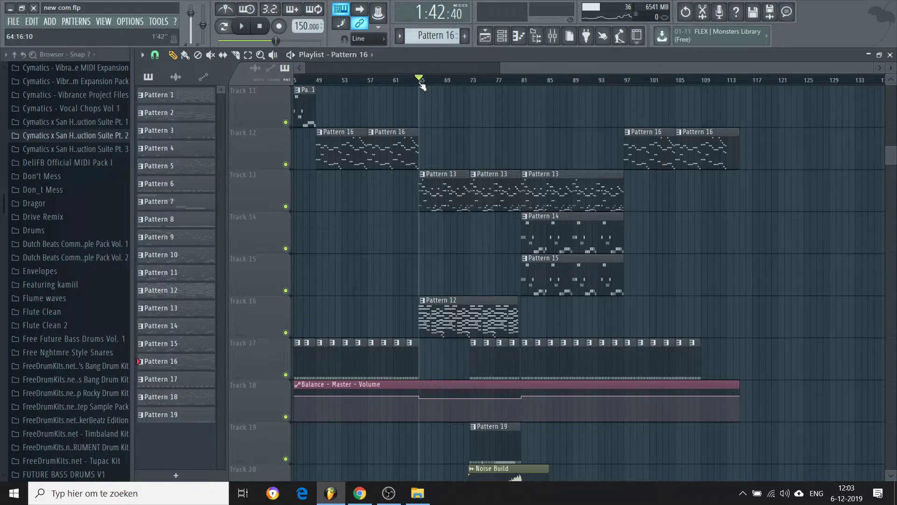
{"action": "double_click", "coordinate": [462, 333]}
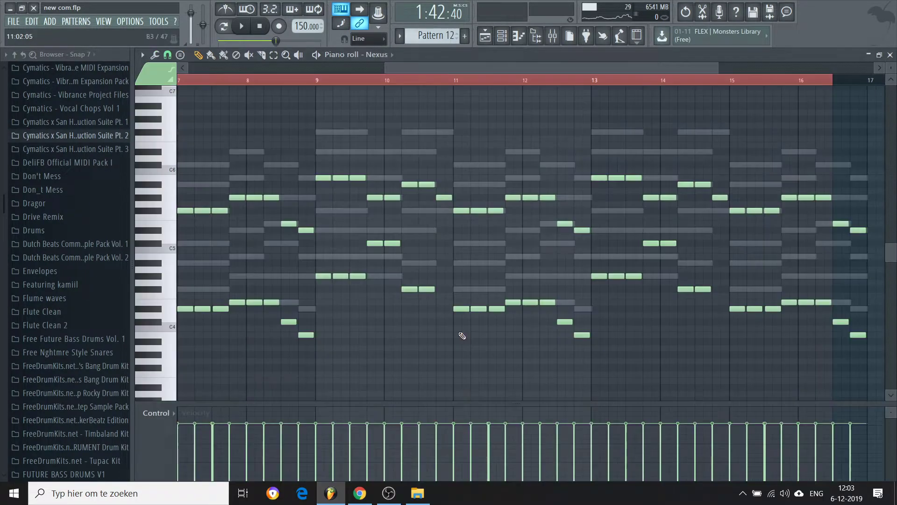
{"action": "left_click_drag", "start_coordinate": [407, 69], "coordinate": [211, 69]}
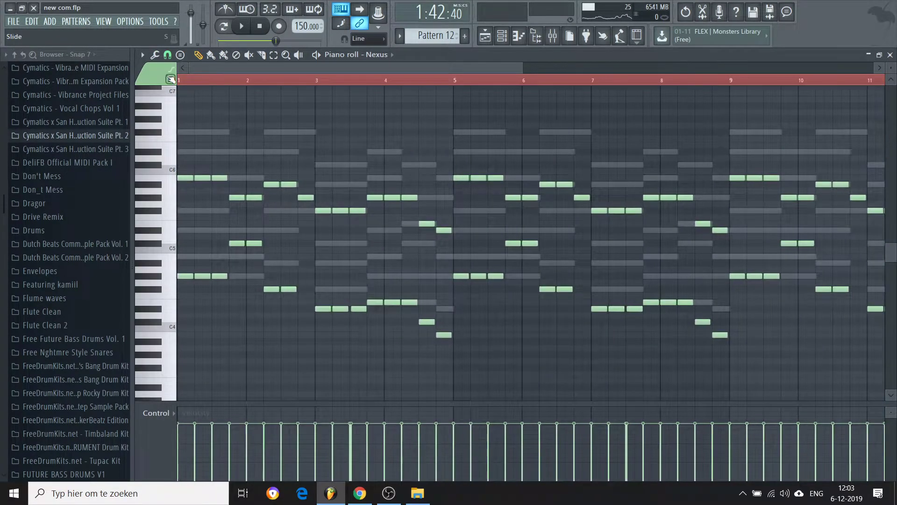
{"action": "double_click", "coordinate": [280, 132]}
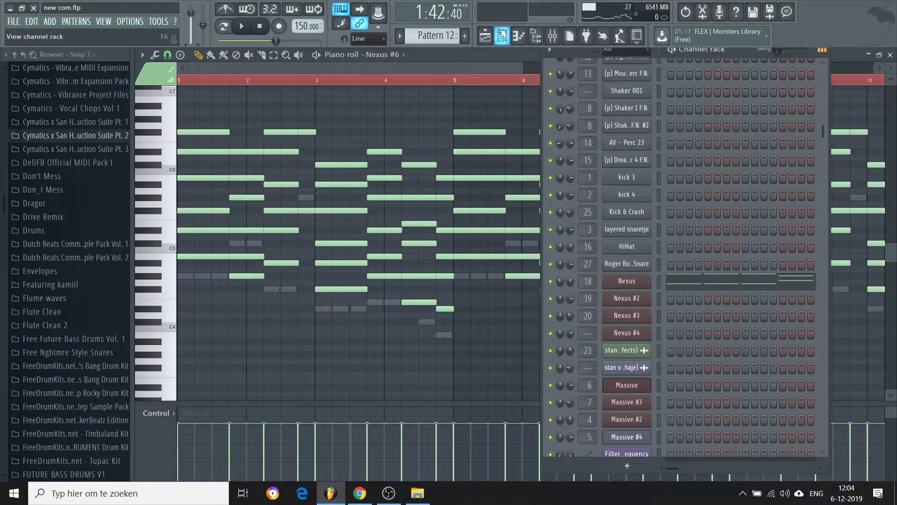
{"action": "left_click", "coordinate": [502, 35]}
Solo the Nexus #5 mixer track and play the song from bar 65 in the playlist.
{"action": "key", "text": "F9"}
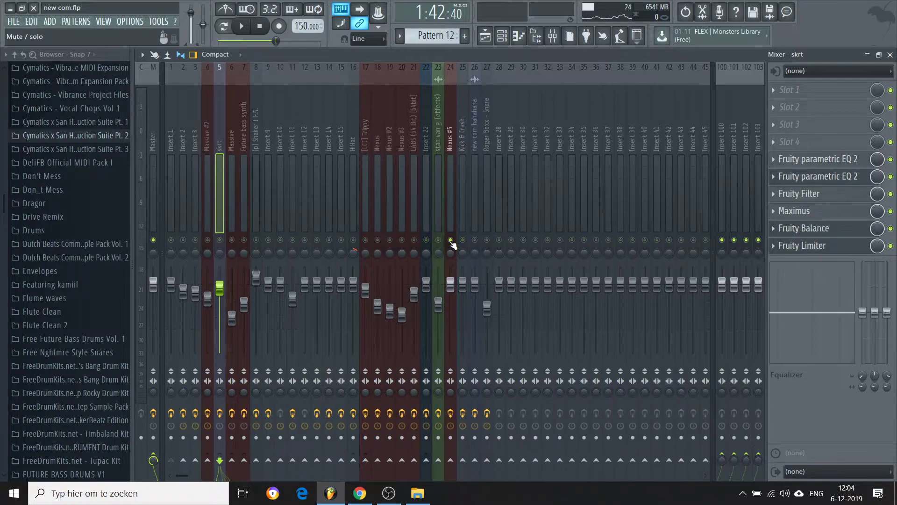
{"action": "left_click", "coordinate": [491, 40]}
{"action": "key", "text": "space"}
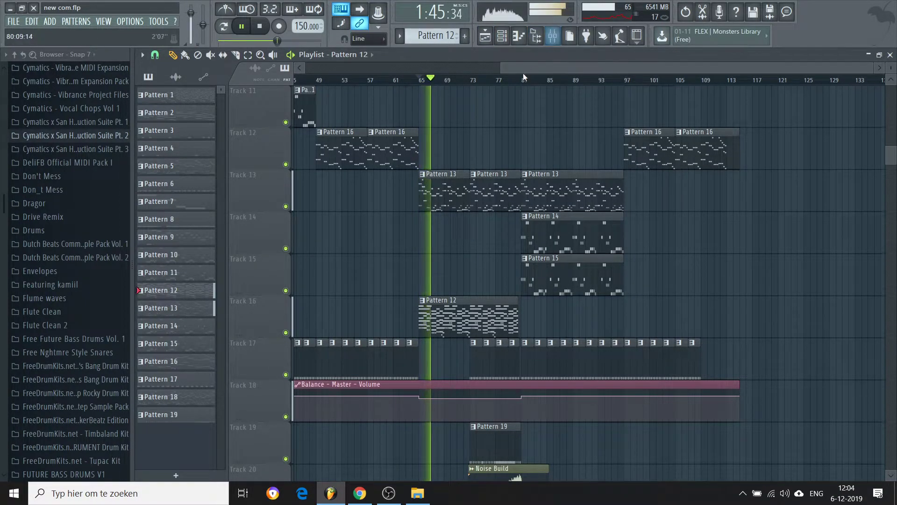
Solo the Nexus mixer track, enable Nexus #5 alongside it, stop playback and return to the playlist.
{"action": "left_click", "coordinate": [552, 39]}
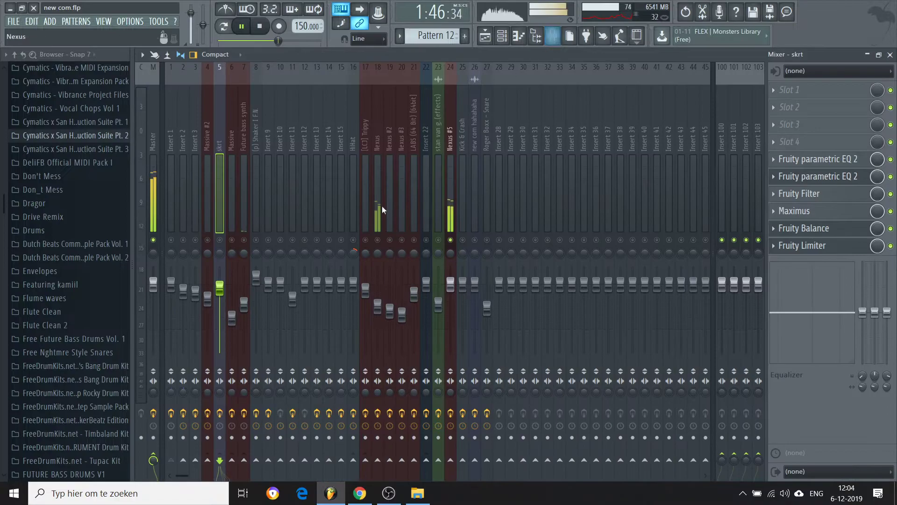
{"action": "right_click", "coordinate": [378, 239]}
{"action": "left_click", "coordinate": [450, 240]}
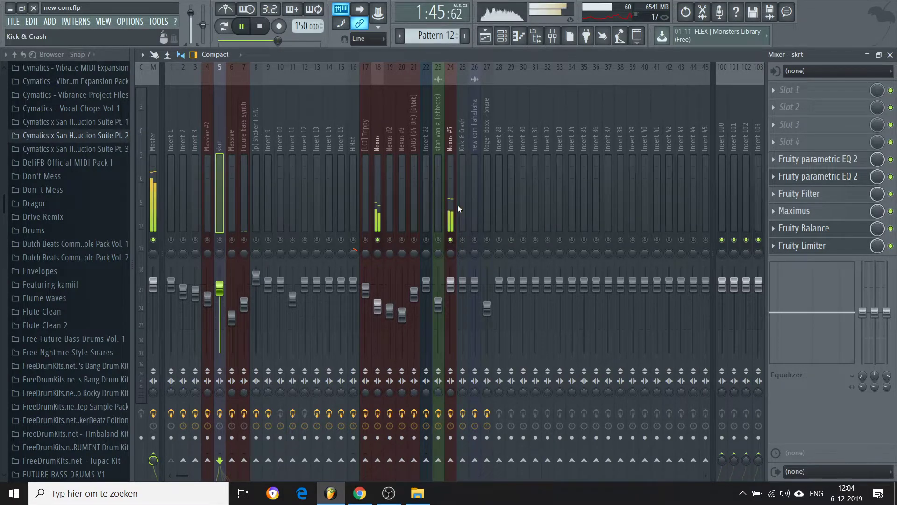
{"action": "key", "text": "space"}
{"action": "key", "text": "F5"}
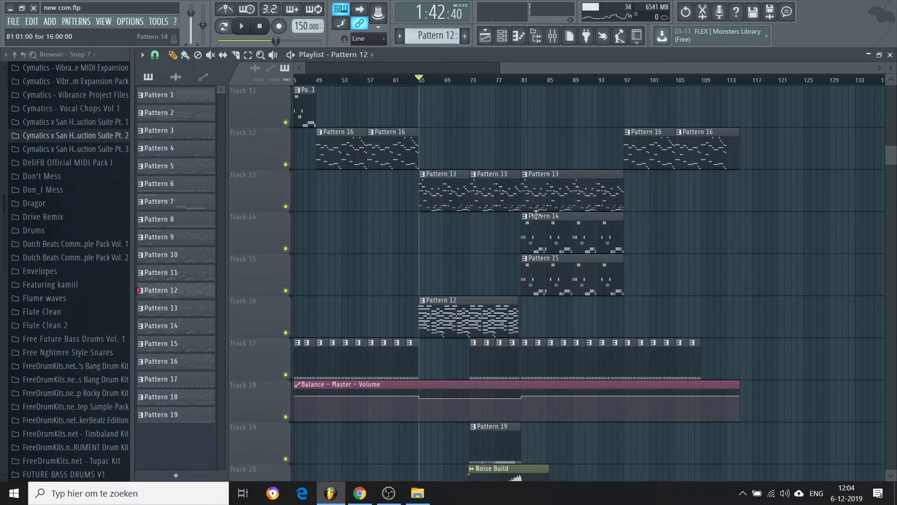
Look over the playlist tracks used in the second drop and place the song position at bar 81.
{"action": "scroll", "coordinate": [536, 215], "scroll_direction": "up", "scroll_amount": 9}
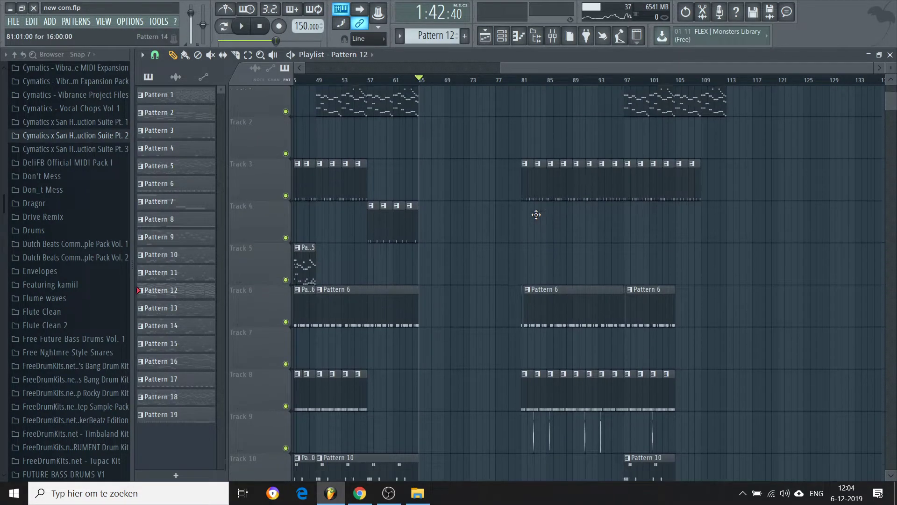
{"action": "scroll", "coordinate": [536, 215], "scroll_direction": "down", "scroll_amount": 5}
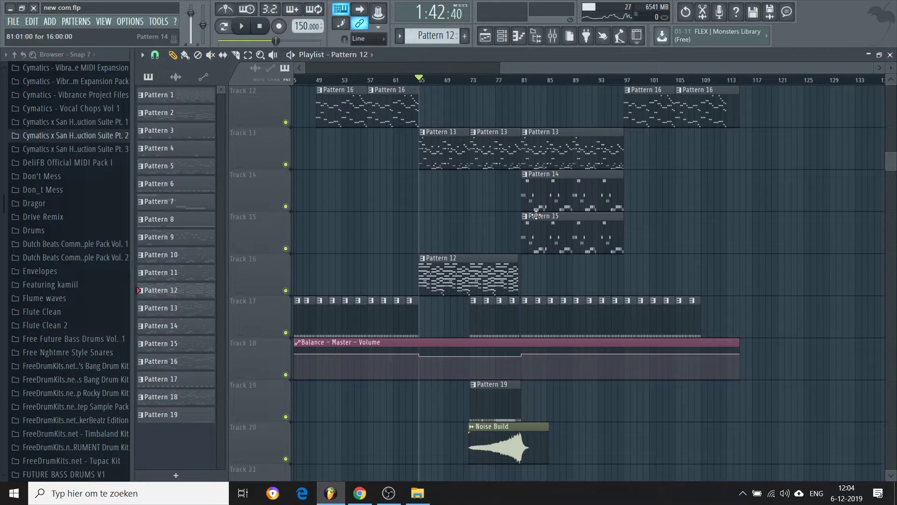
{"action": "scroll", "coordinate": [536, 214], "scroll_direction": "up", "scroll_amount": 5}
{"action": "scroll", "coordinate": [536, 214], "scroll_direction": "up", "scroll_amount": 1}
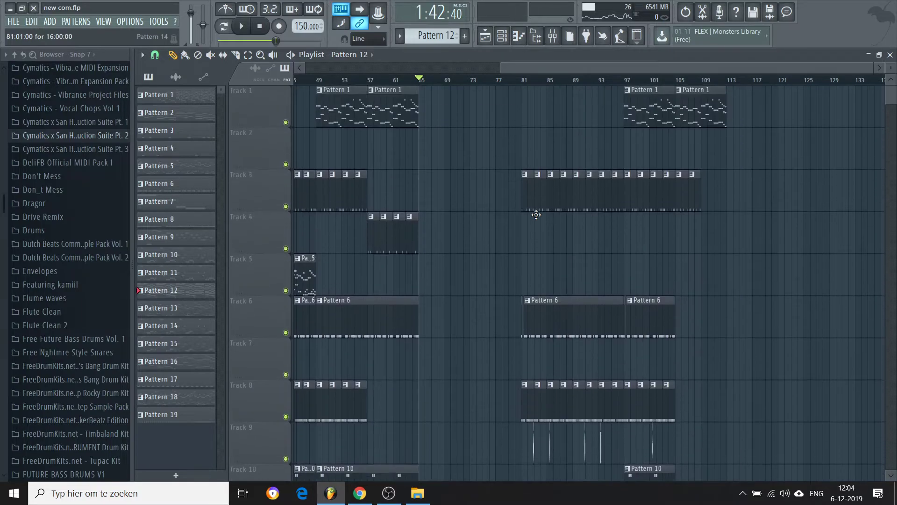
{"action": "left_click", "coordinate": [524, 82]}
{"action": "scroll", "coordinate": [524, 83], "scroll_direction": "down", "scroll_amount": 9}
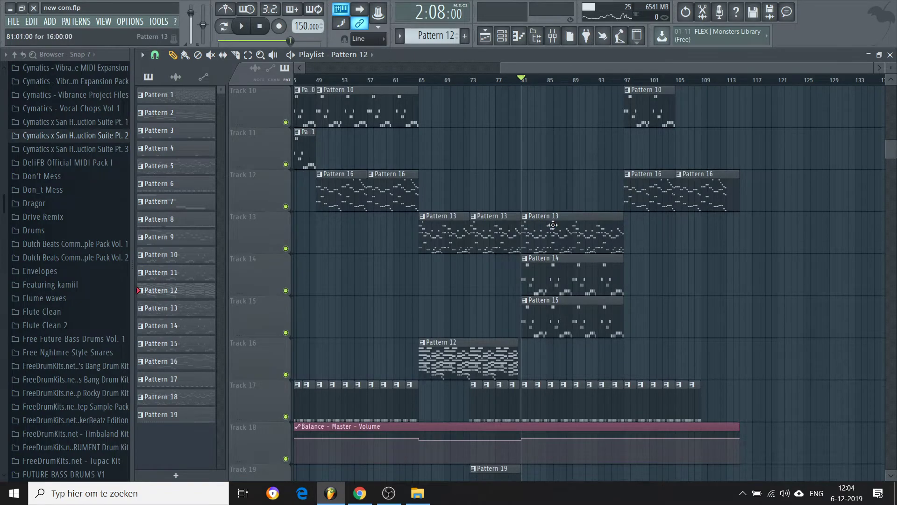
Open Pattern 13's Massive #3 notes in the piano roll from bar 1 and switch playback to pattern mode.
{"action": "double_click", "coordinate": [547, 231]}
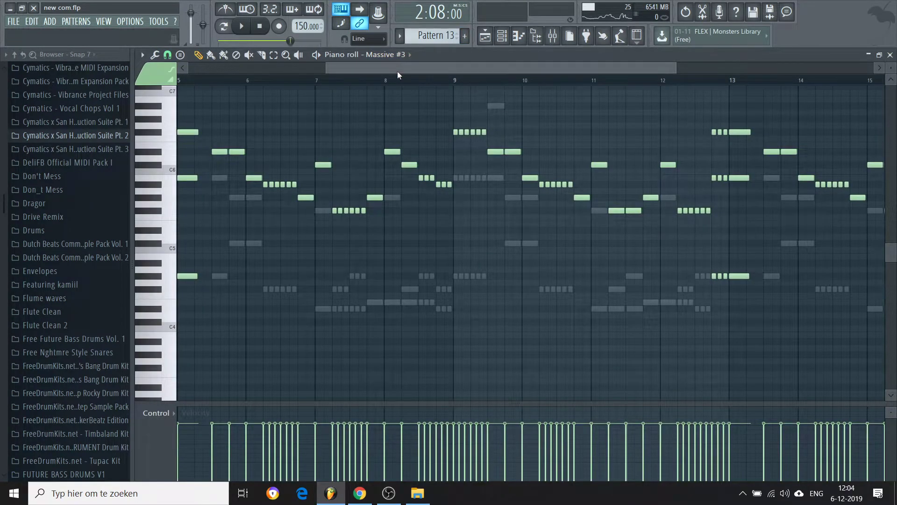
{"action": "left_click_drag", "start_coordinate": [397, 69], "coordinate": [258, 70]}
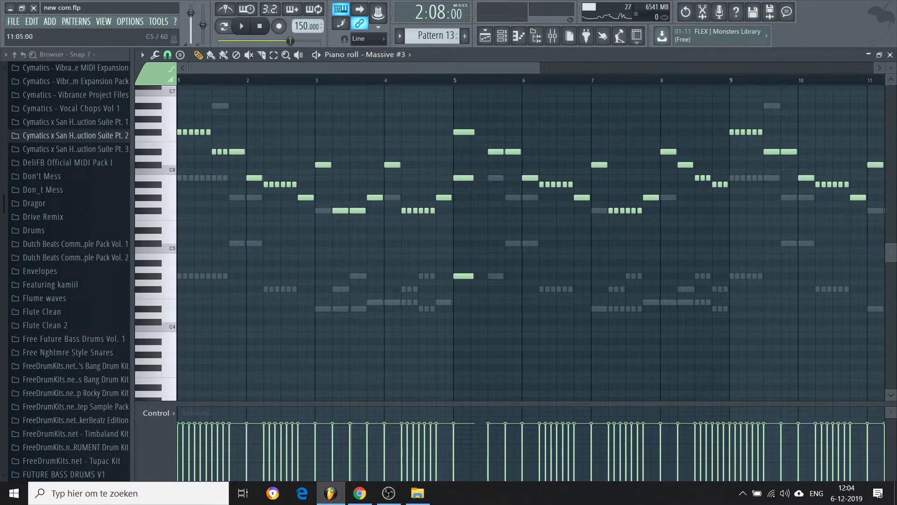
{"action": "left_click", "coordinate": [218, 31]}
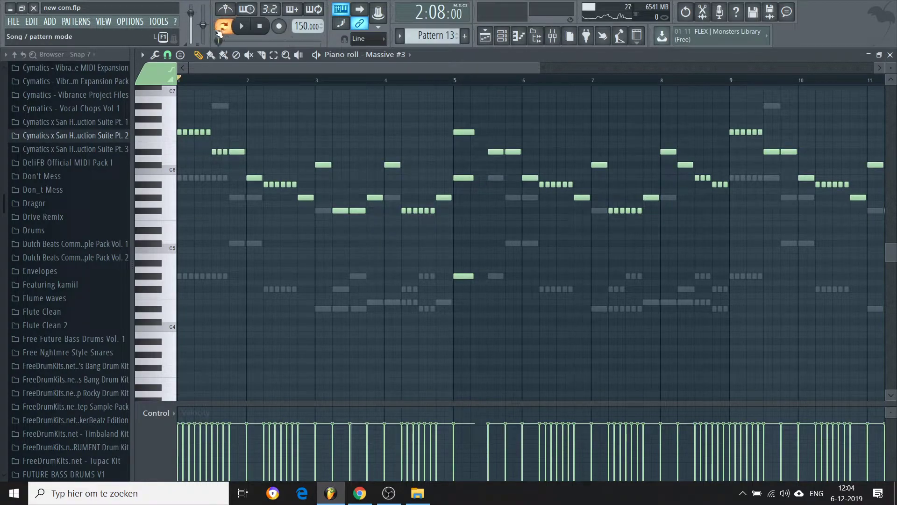
Solo the skrt mixer track, play Pattern 13 briefly from the piano roll, and return to the playlist.
{"action": "left_click", "coordinate": [552, 36]}
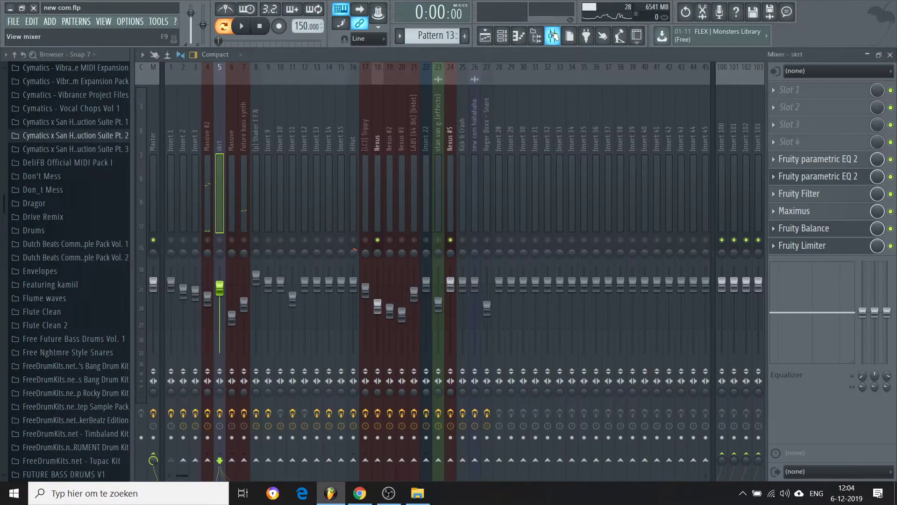
{"action": "right_click", "coordinate": [221, 240]}
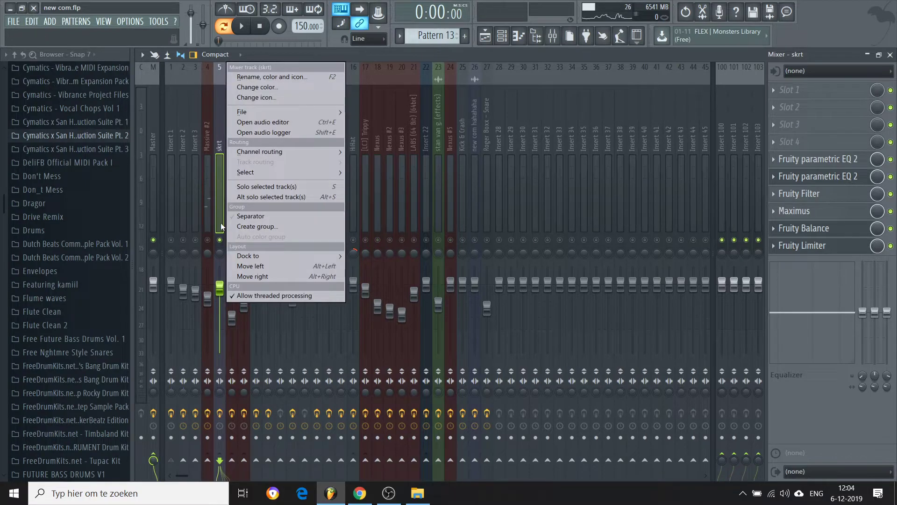
{"action": "left_click", "coordinate": [222, 240]}
{"action": "left_click", "coordinate": [485, 36]}
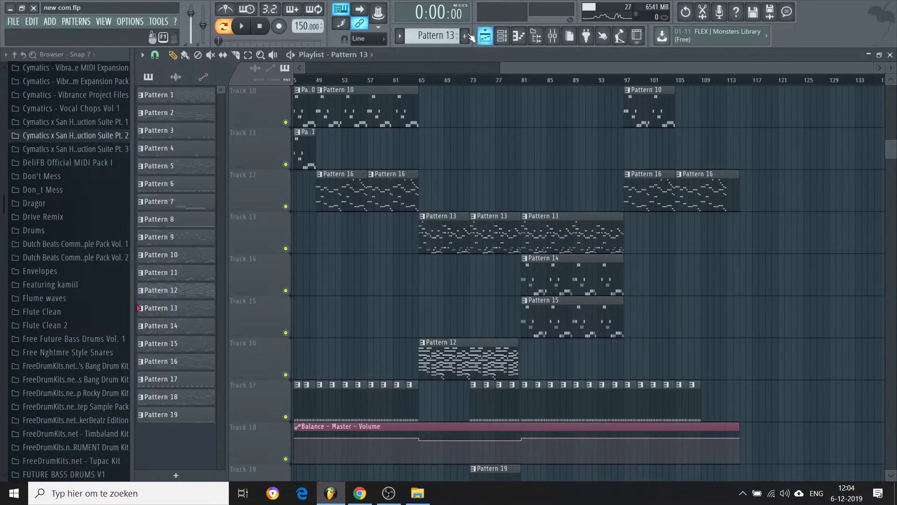
{"action": "left_click", "coordinate": [502, 36]}
{"action": "key", "text": "space"}
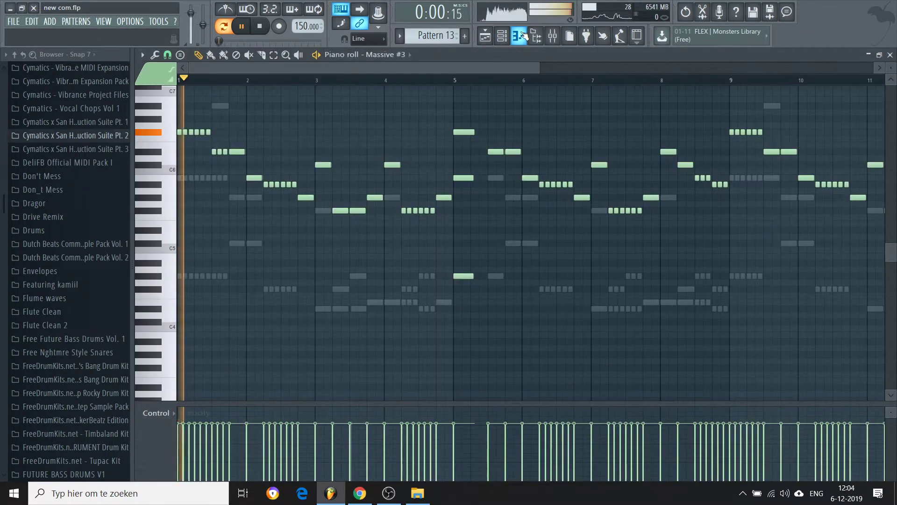
{"action": "key", "text": "space"}
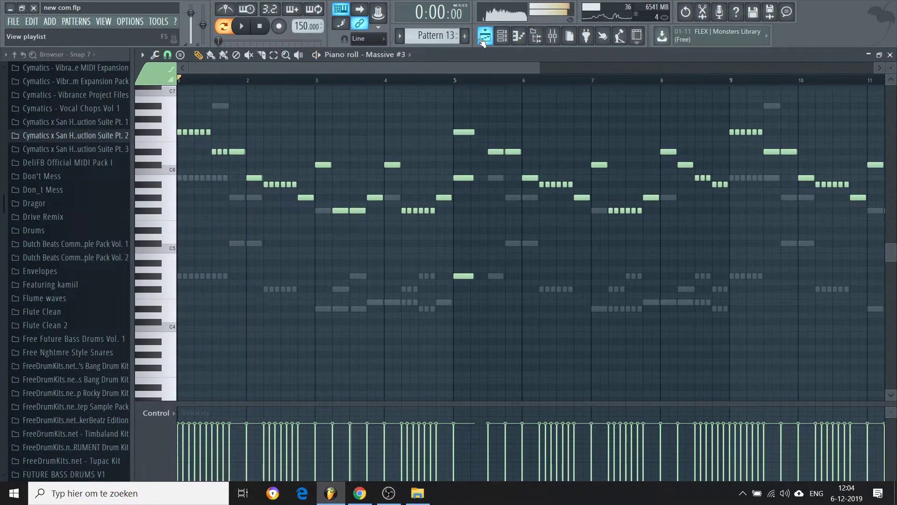
{"action": "left_click", "coordinate": [485, 40]}
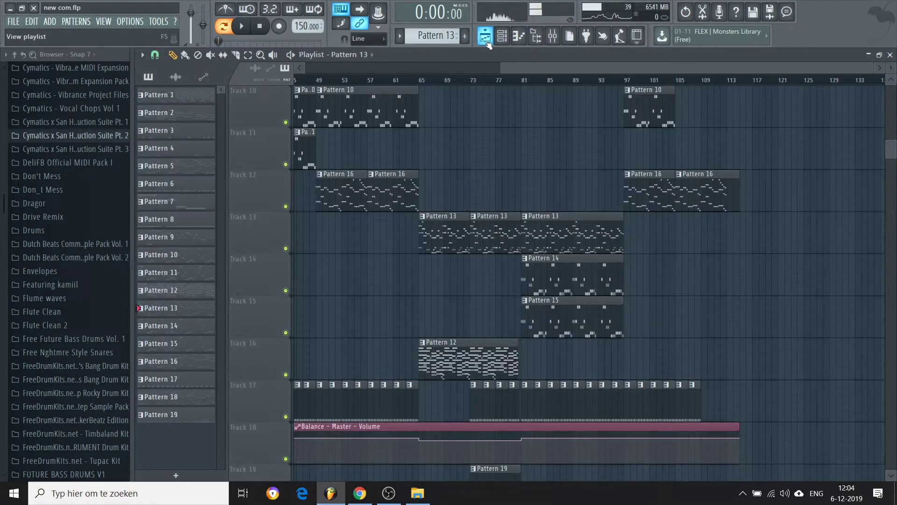
Return to song mode at bar 81 and turn all mixer tracks back on.
{"action": "left_click", "coordinate": [524, 85]}
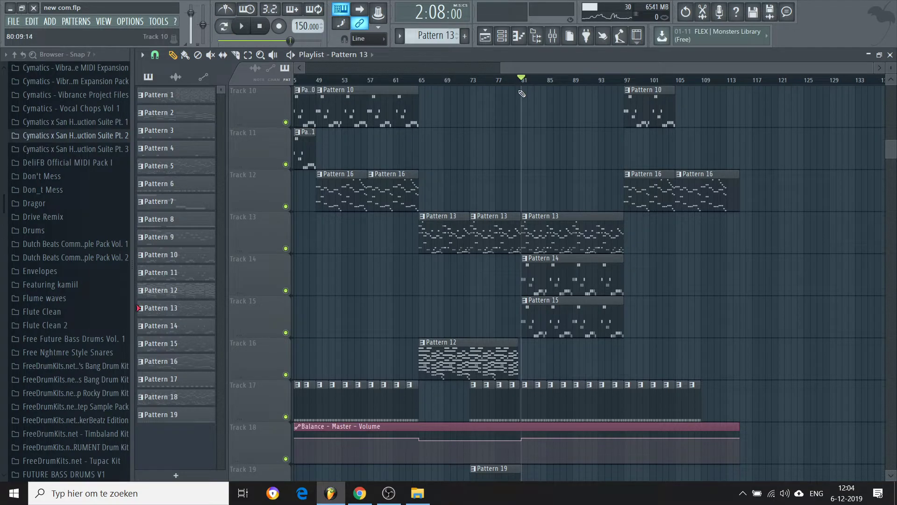
{"action": "left_click", "coordinate": [552, 36]}
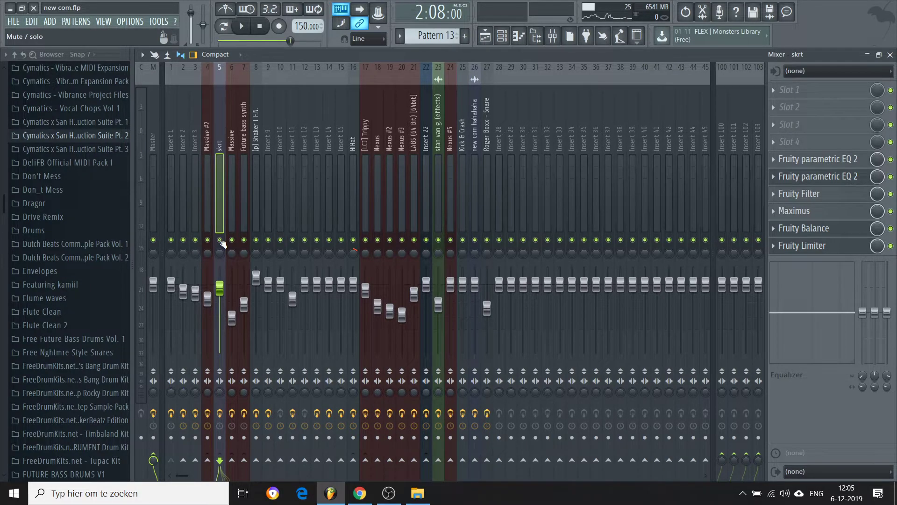
{"action": "left_click", "coordinate": [483, 43]}
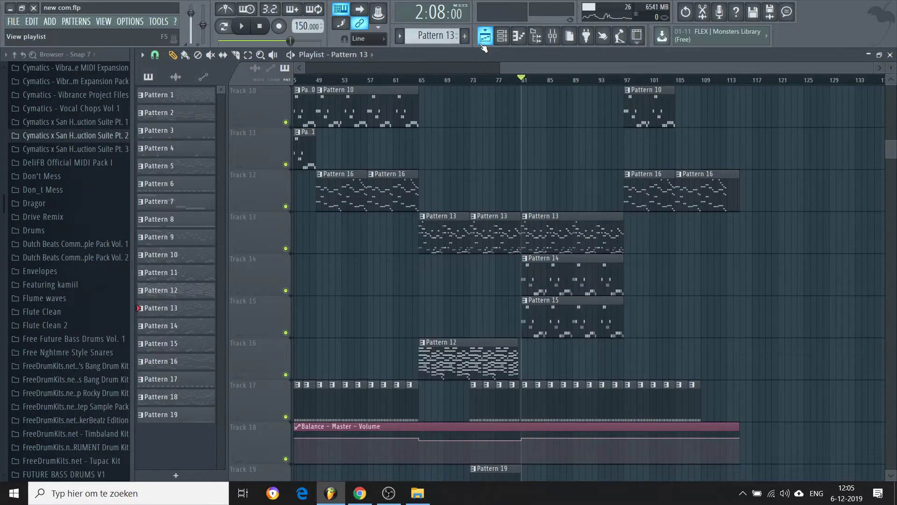
{"action": "left_click", "coordinate": [552, 36]}
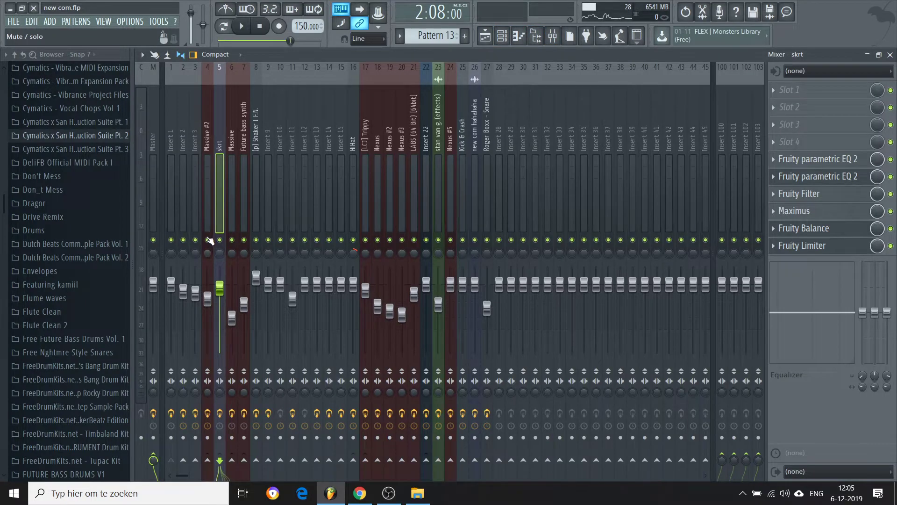
Solo the Massive #2 mixer track, enable Future bass synth alongside it, and play the song from bar 81 in the playlist.
{"action": "right_click", "coordinate": [207, 240]}
{"action": "left_click", "coordinate": [244, 240]}
{"action": "key", "text": "space"}
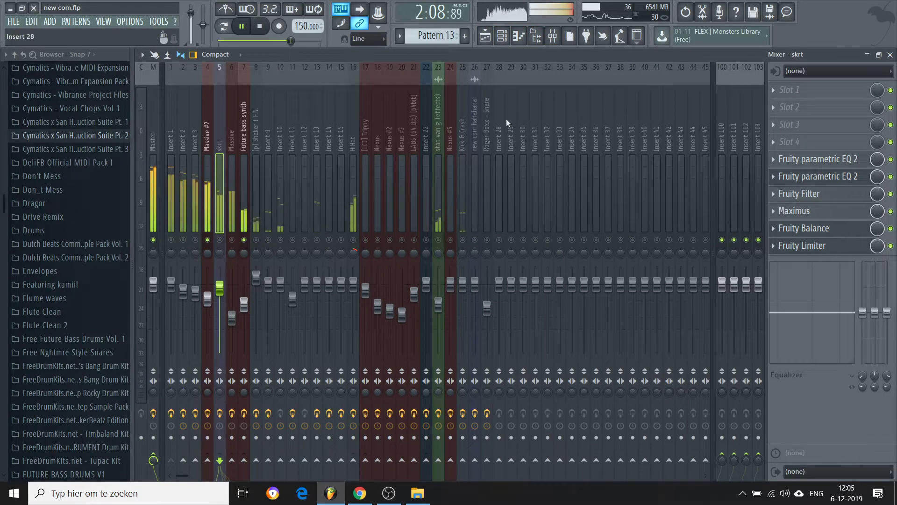
{"action": "left_click", "coordinate": [483, 42]}
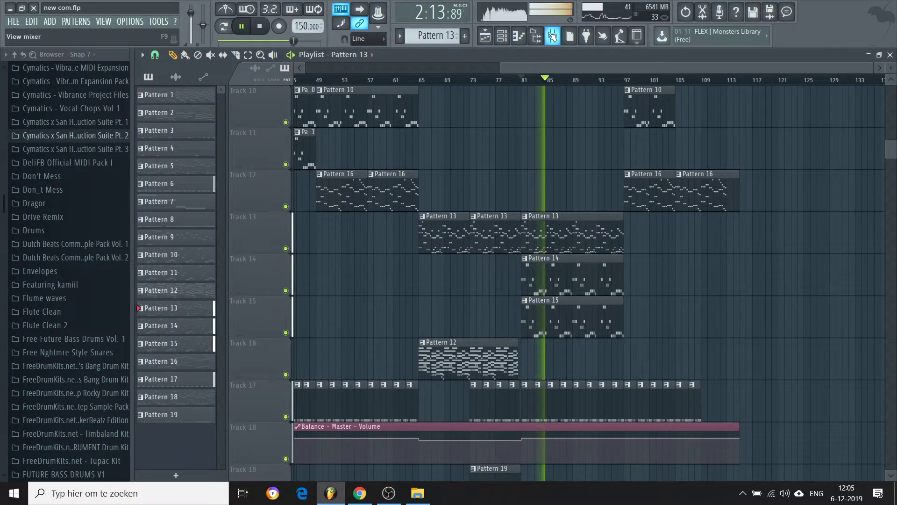
{"action": "key", "text": "space"}
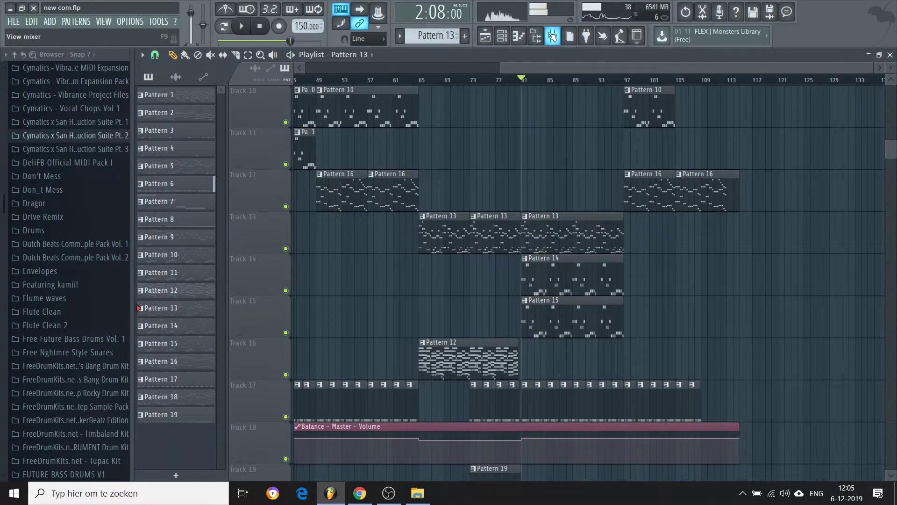
Solo the skrt mixer track in place of the previous pair and play the song from bar 81.
{"action": "left_click", "coordinate": [553, 35]}
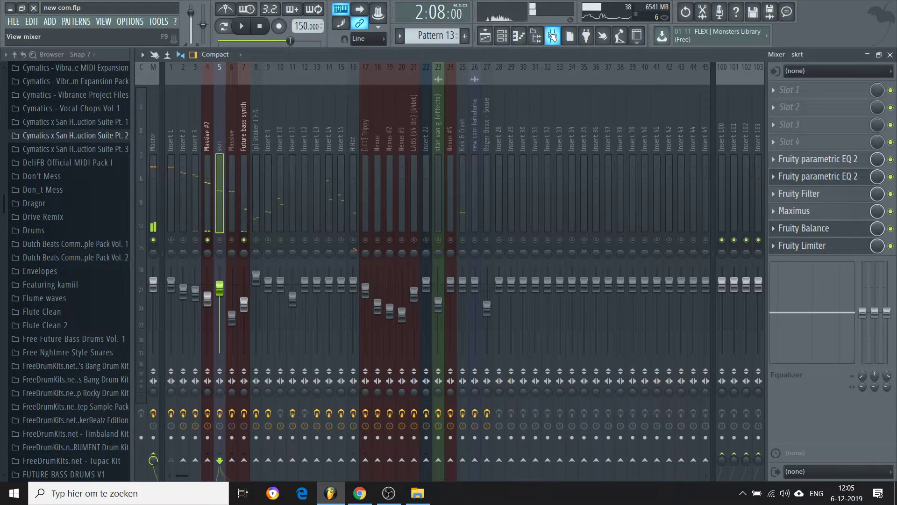
{"action": "right_click", "coordinate": [220, 240]}
{"action": "right_click", "coordinate": [219, 240]}
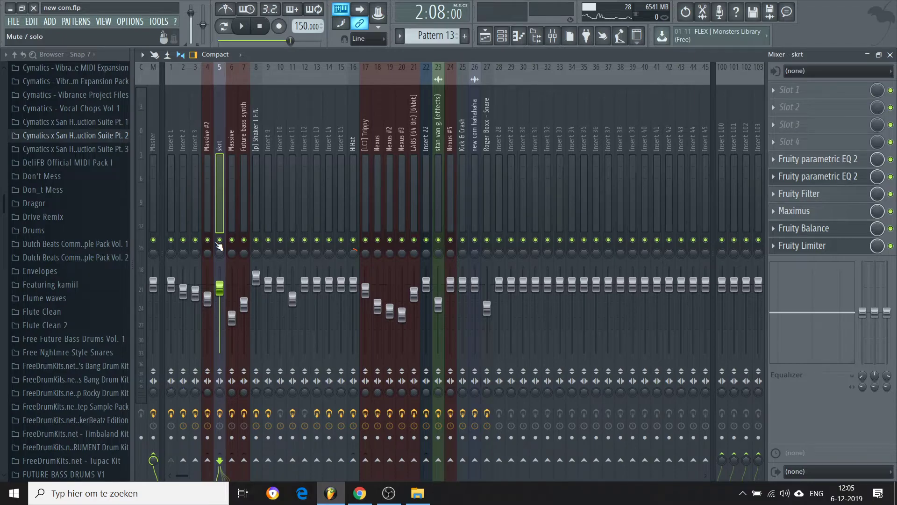
{"action": "right_click", "coordinate": [220, 239]}
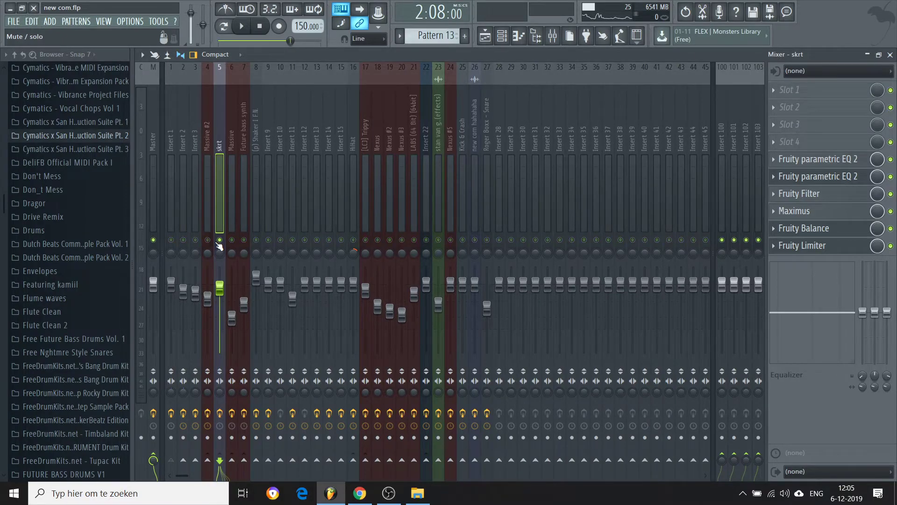
{"action": "key", "text": "space"}
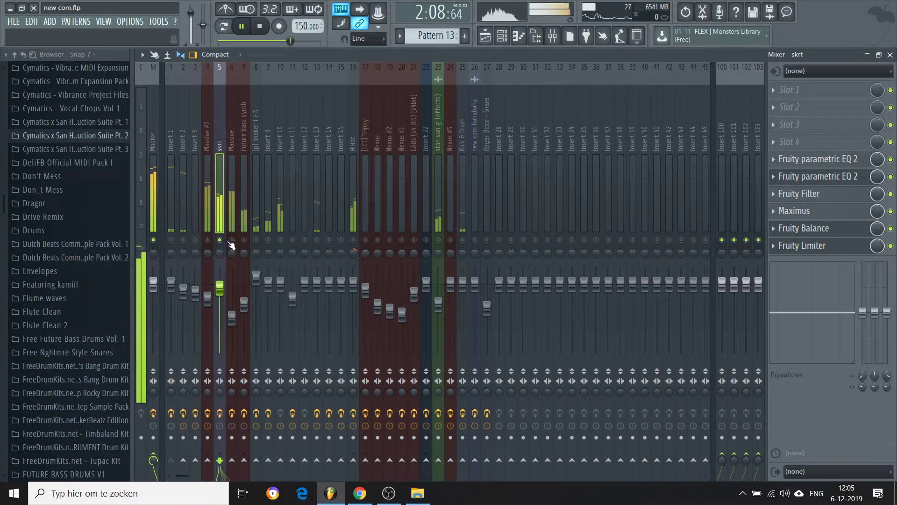
Enable the Massive and Future bass synth mixer tracks alongside skrt during playback, and turn all the other tracks back on.
{"action": "left_click", "coordinate": [232, 240]}
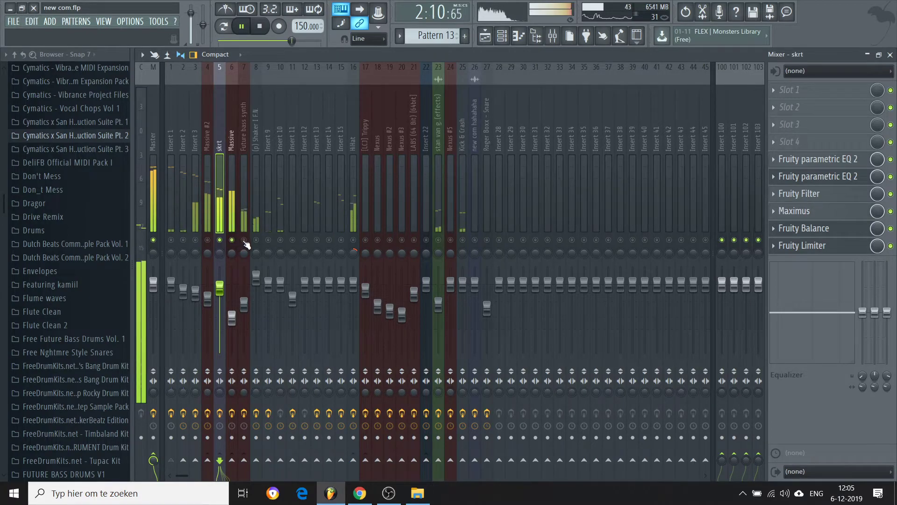
{"action": "left_click", "coordinate": [244, 239]}
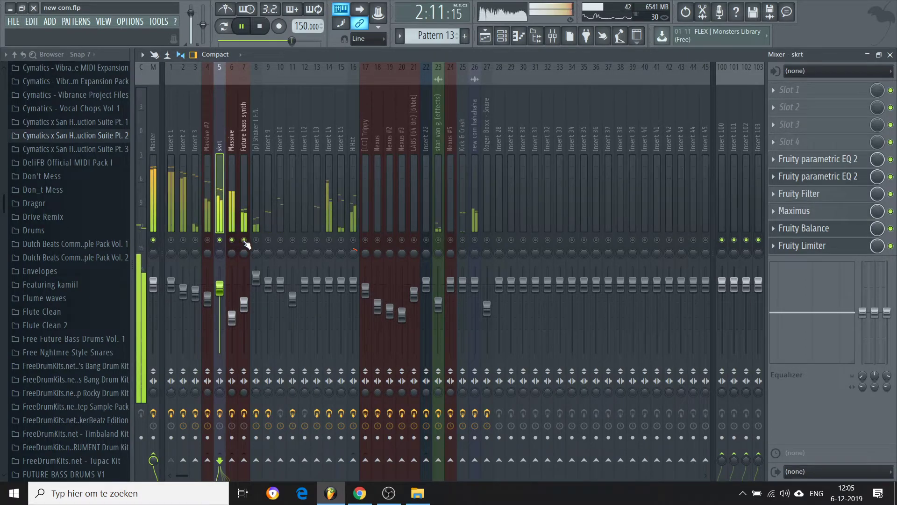
{"action": "left_click", "coordinate": [209, 241]}
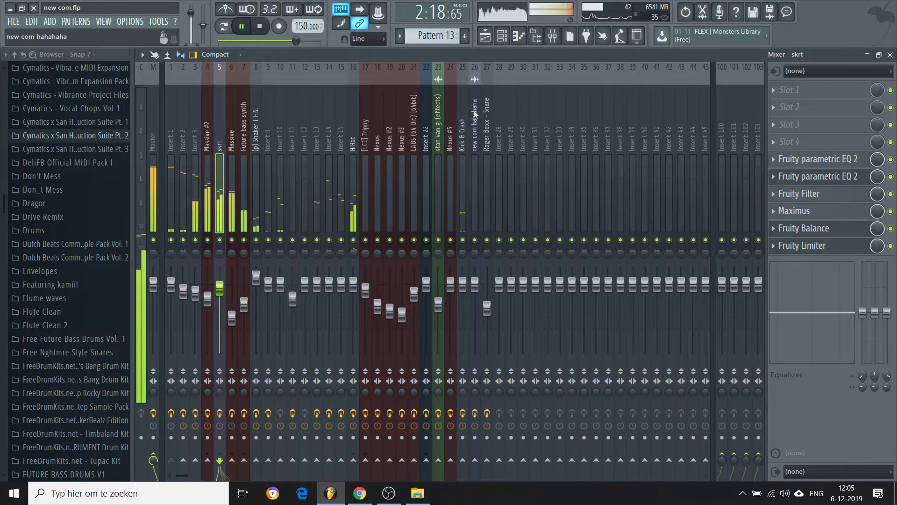
Follow the second drop's playback in the playlist up to Track 1 and stop the song.
{"action": "left_click", "coordinate": [486, 36]}
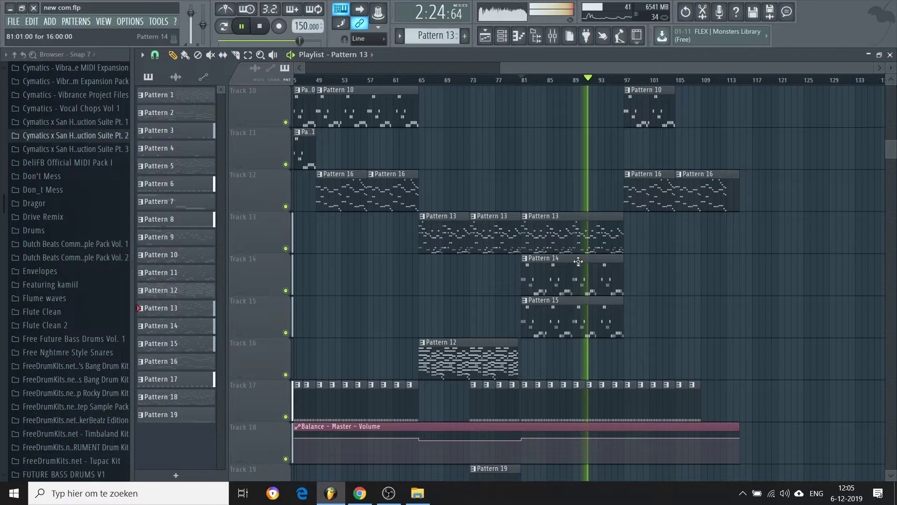
{"action": "scroll", "coordinate": [578, 262], "scroll_direction": "up", "scroll_amount": 5}
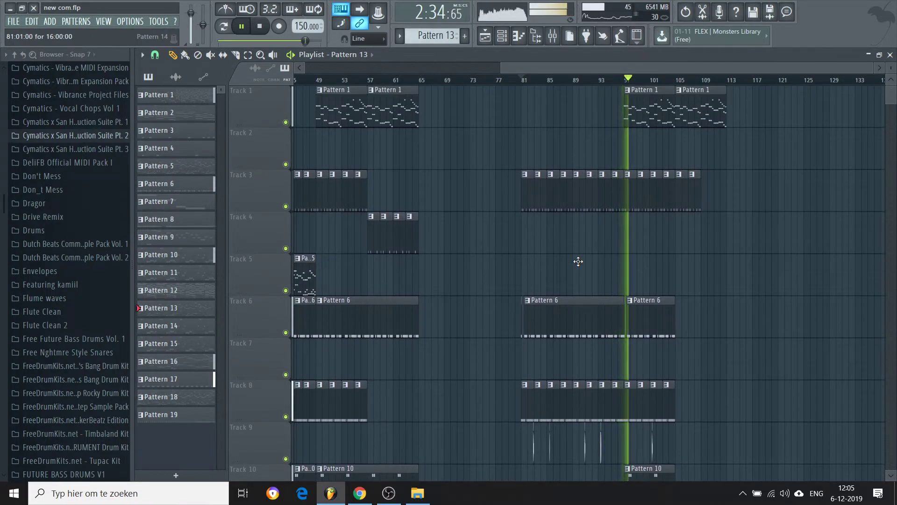
{"action": "key", "text": "space"}
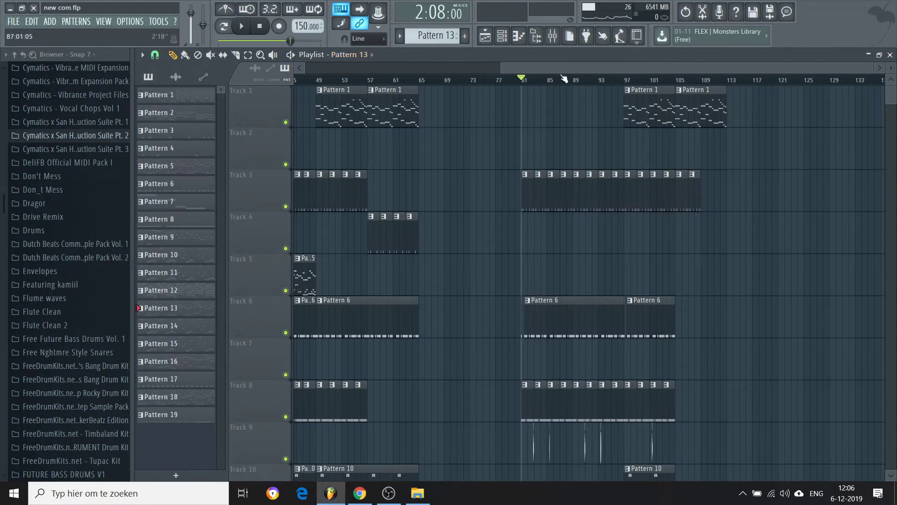
Show the whole song arrangement from bar 1 in the playlist, with its pattern and automation tracks together.
{"action": "scroll", "coordinate": [564, 80], "scroll_direction": "left", "scroll_amount": 10}
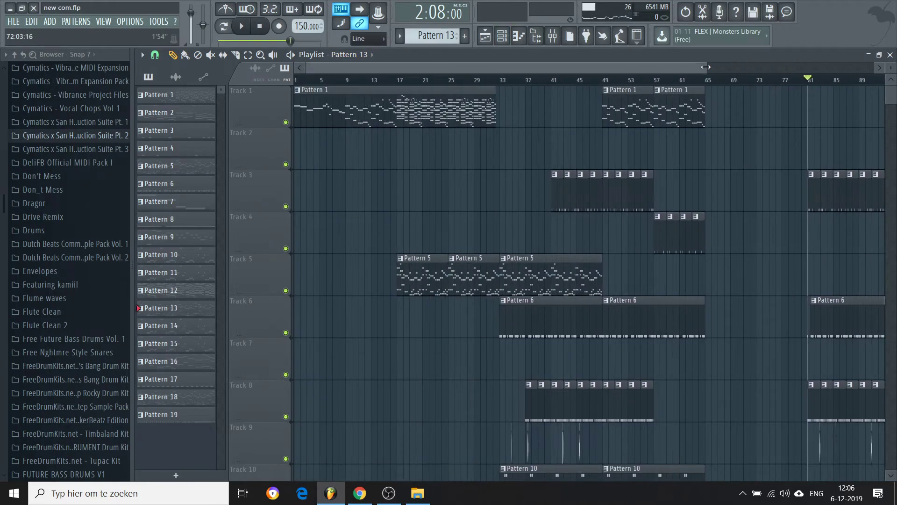
{"action": "left_click_drag", "start_coordinate": [706, 67], "coordinate": [873, 67]}
{"action": "scroll", "coordinate": [891, 67], "scroll_direction": "down", "scroll_amount": 3}
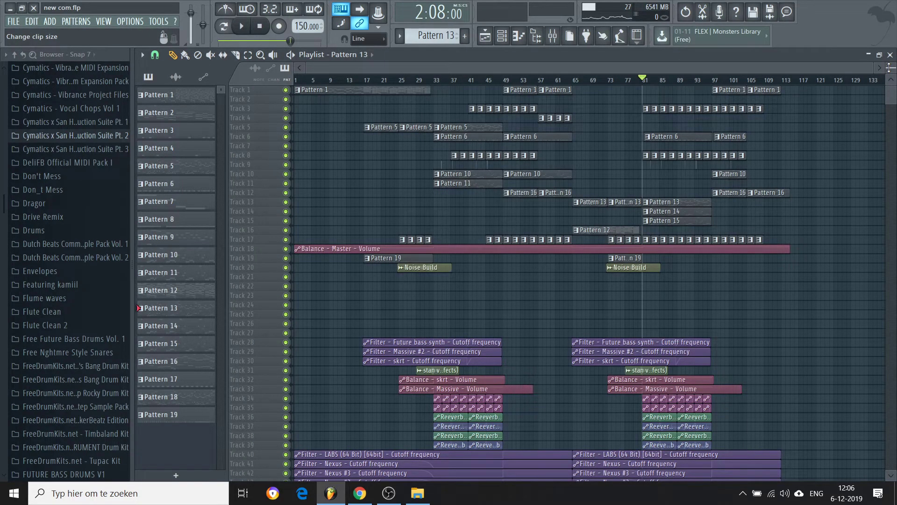
{"action": "left_click_drag", "start_coordinate": [548, 67], "coordinate": [484, 55]}
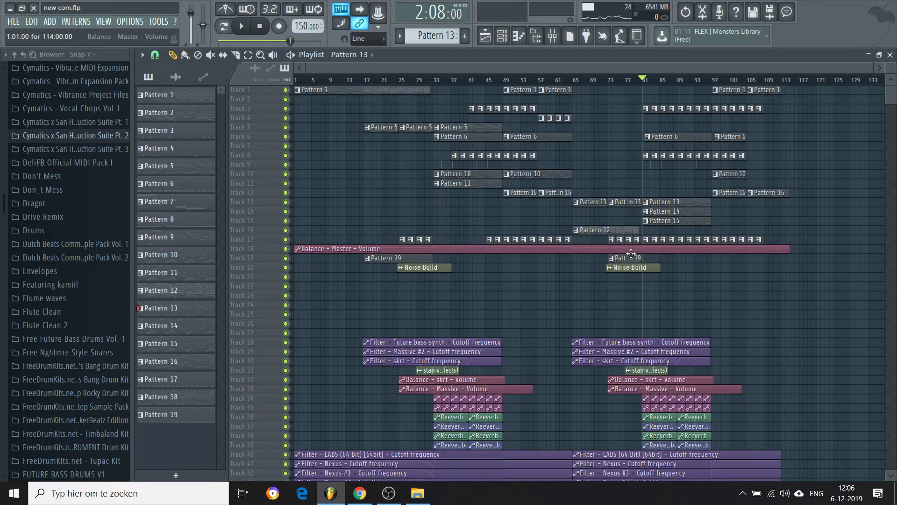
Look over the mixer tracks and the channel rack down to Noise Build, and return to the playlist.
{"action": "left_click", "coordinate": [553, 36]}
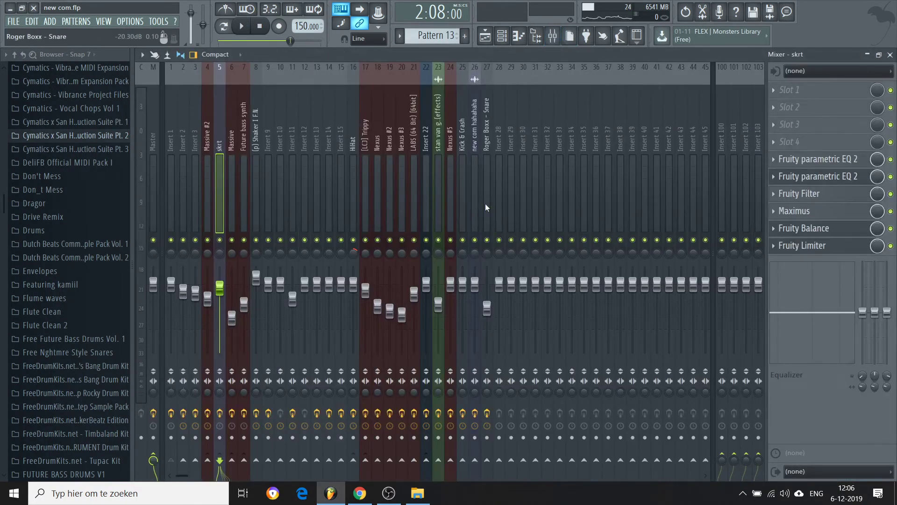
{"action": "left_click", "coordinate": [502, 36]}
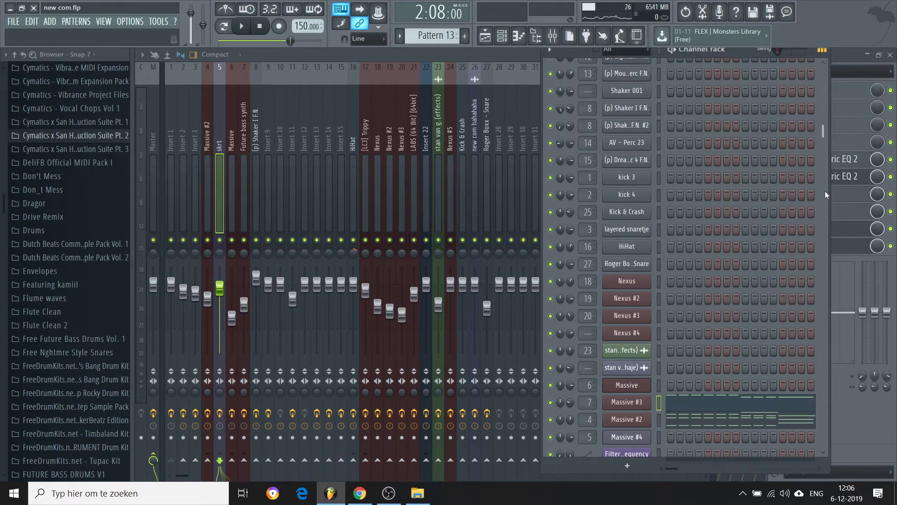
{"action": "scroll", "coordinate": [826, 194], "scroll_direction": "down", "scroll_amount": 10}
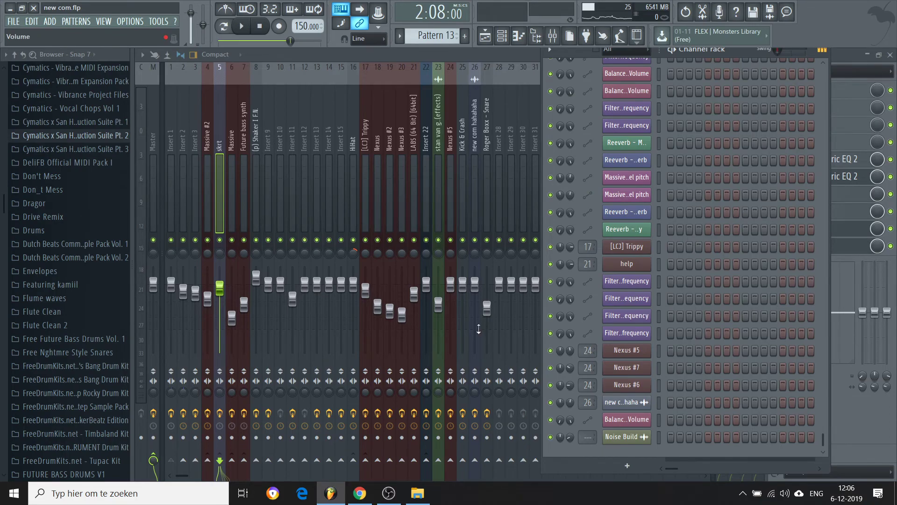
{"action": "left_click", "coordinate": [485, 40]}
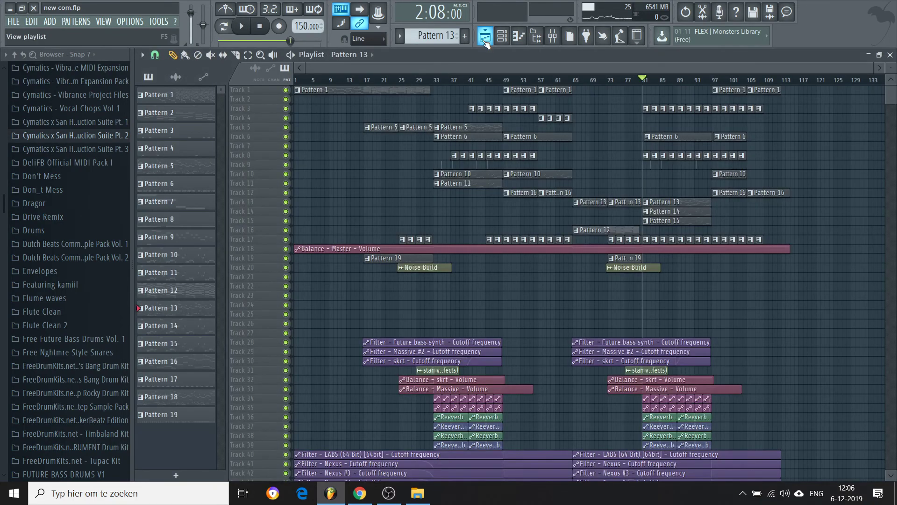